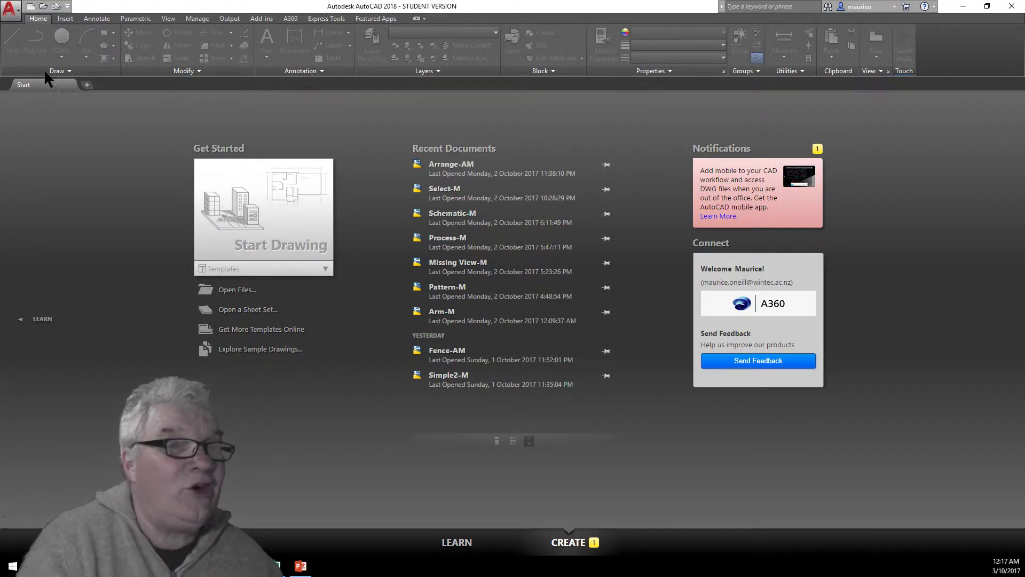
- Browse the COURSE FILES folder in the Select File dialog and pick the Facade-AM drawing
left_click(43, 5)
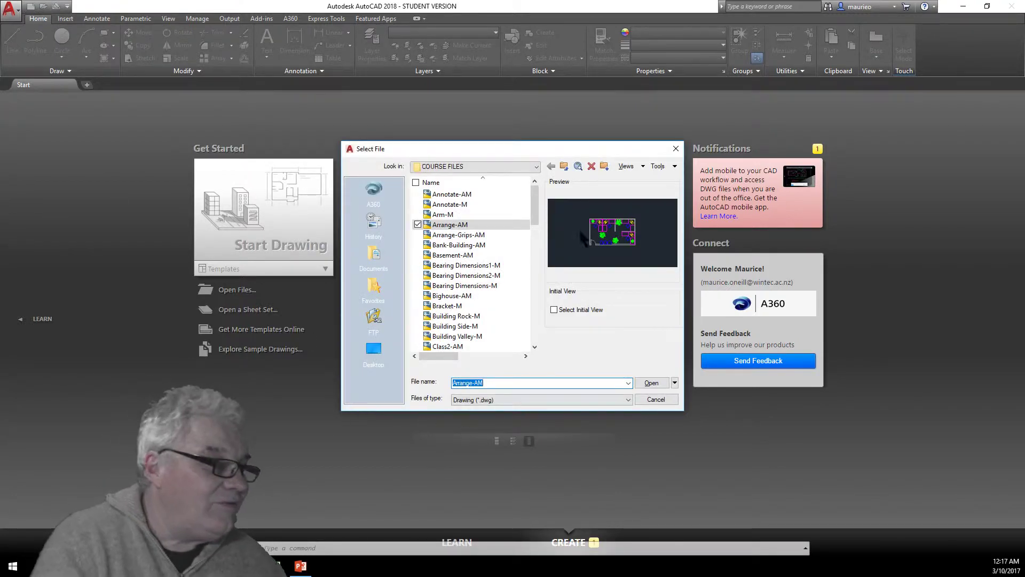
left_click_drag(532, 200, 541, 263)
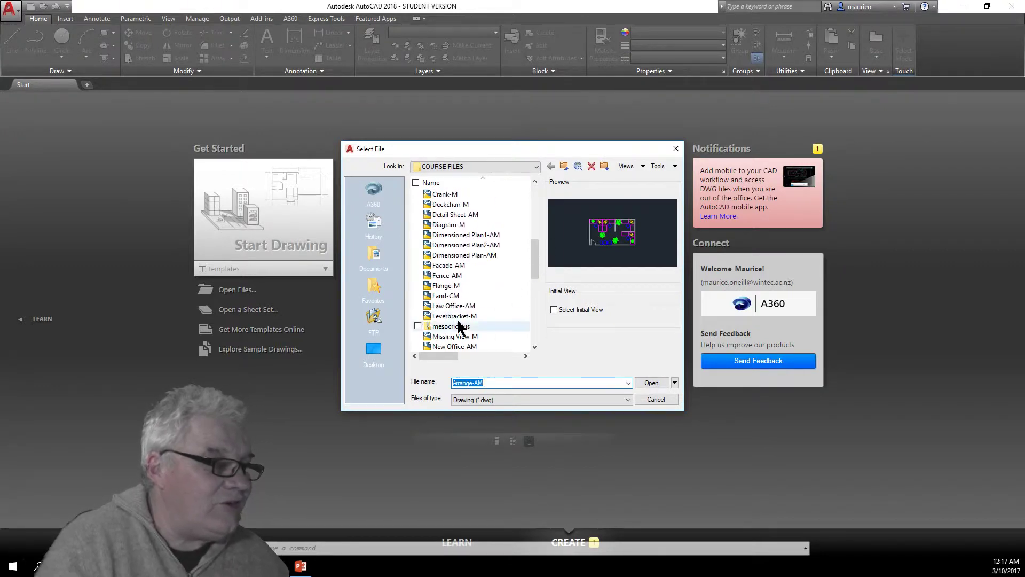
left_click(450, 269)
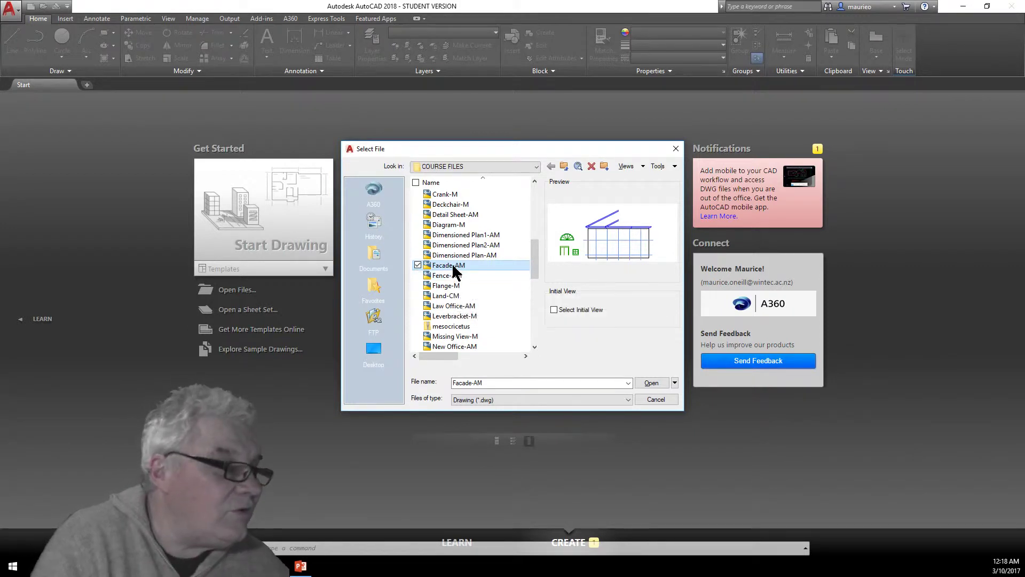
left_click(453, 266)
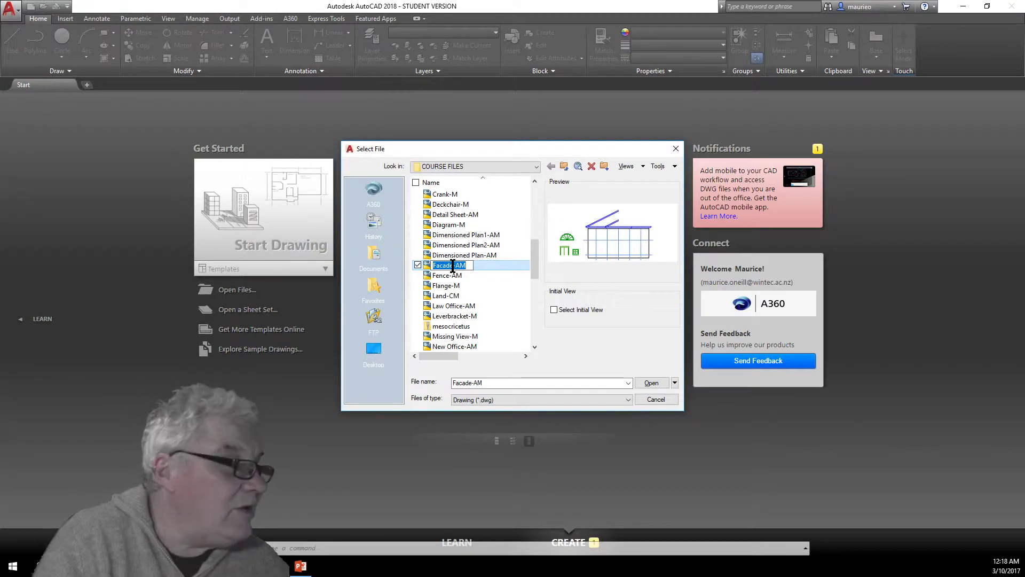
left_click(656, 385)
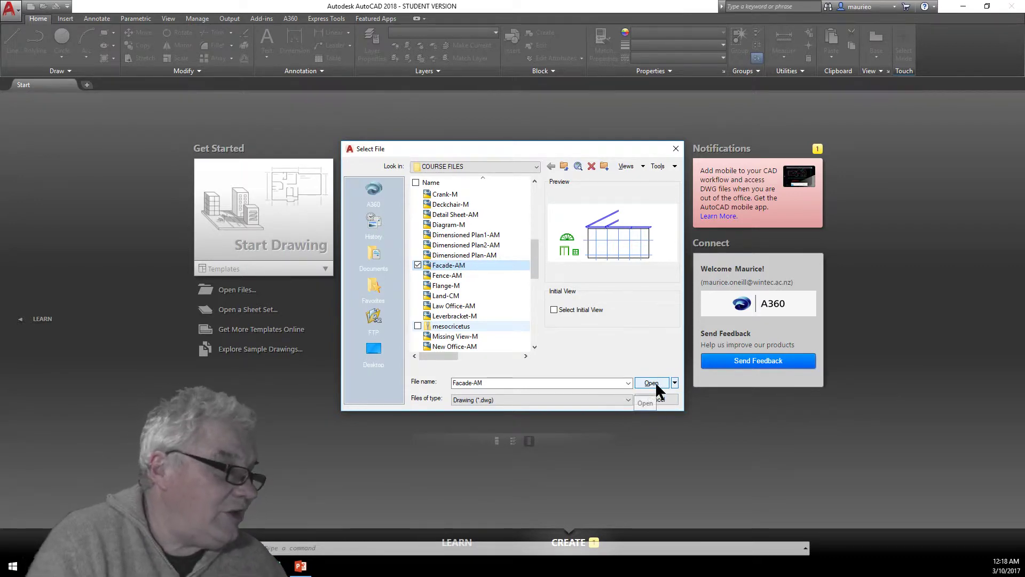
- Open Facade-AM.dwg and centre the facade elevation and its loose door and window blocks
left_click(651, 383)
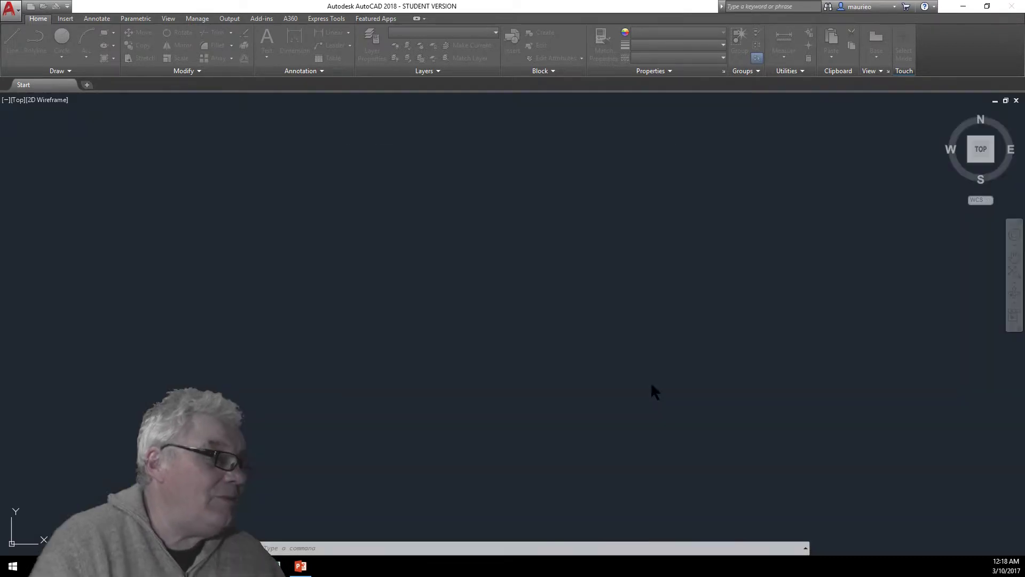
left_click(656, 333)
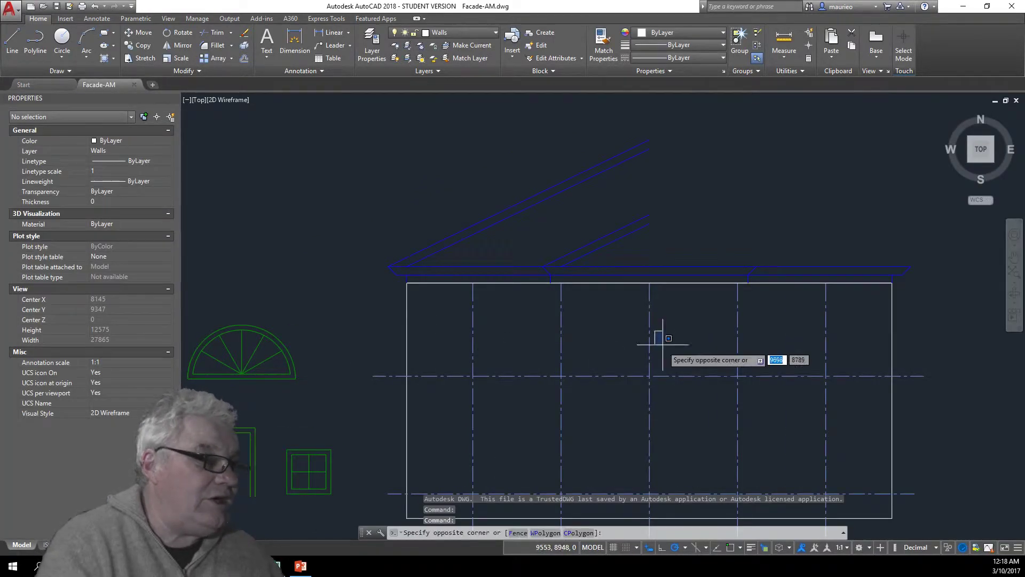
scroll(659, 339, "down", 6)
middle_click_drag(675, 372, 519, 310)
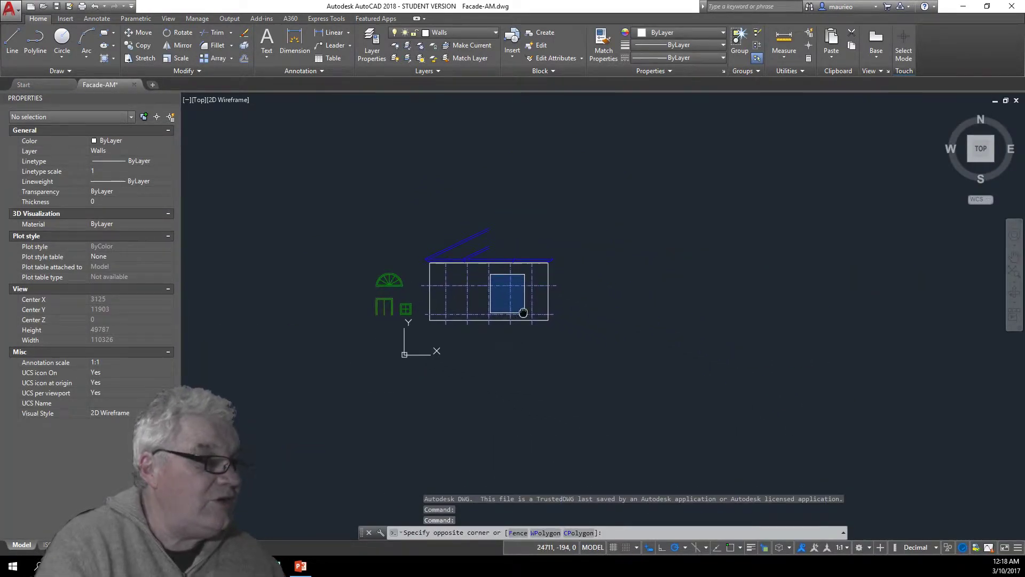
key("Escape")
key("Escape")
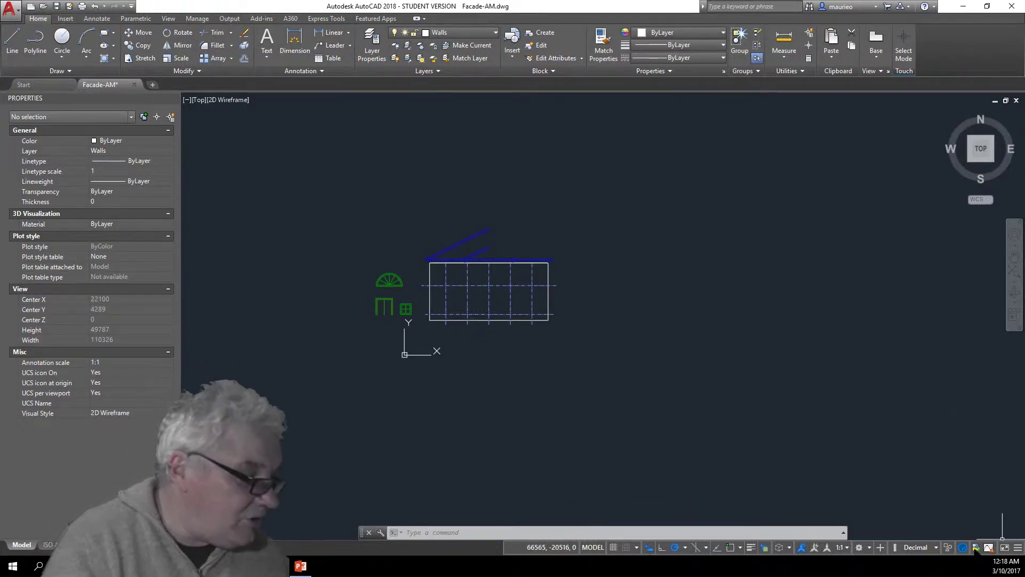
- Enable Object Snap with Intersection on and Quadrant off, and disable Polar Tracking
left_click(735, 548)
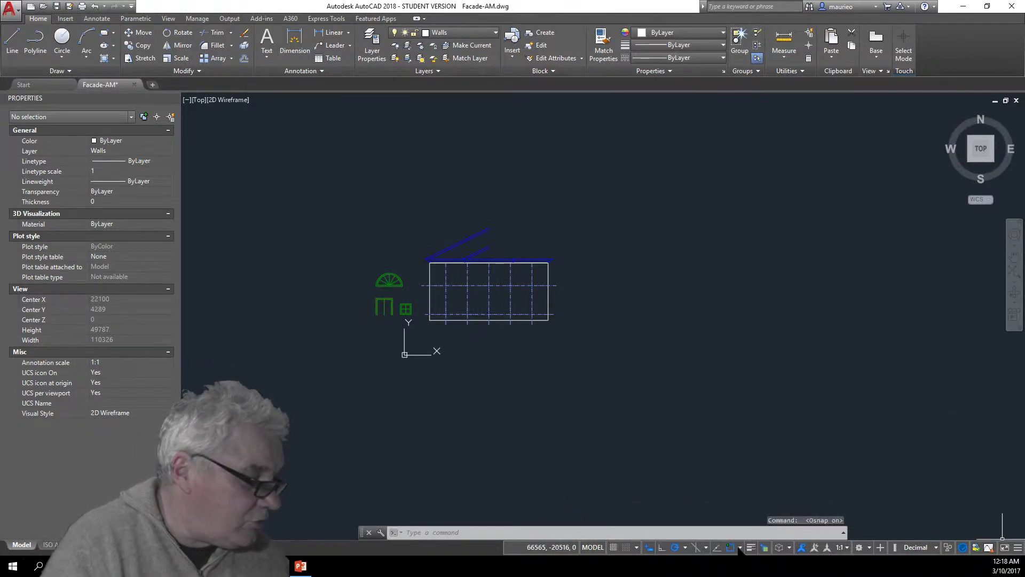
left_click(741, 549)
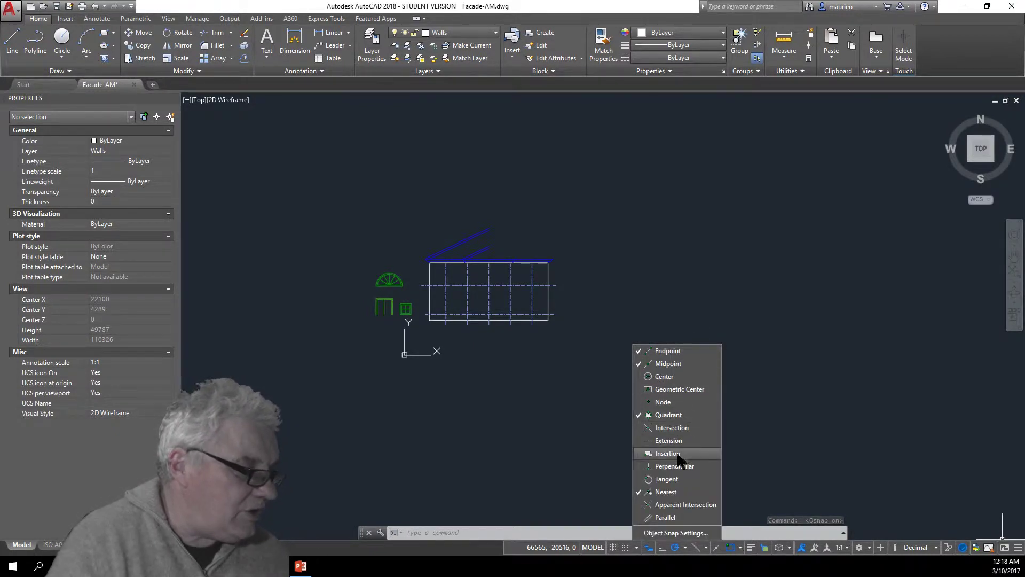
left_click(674, 427)
left_click(666, 415)
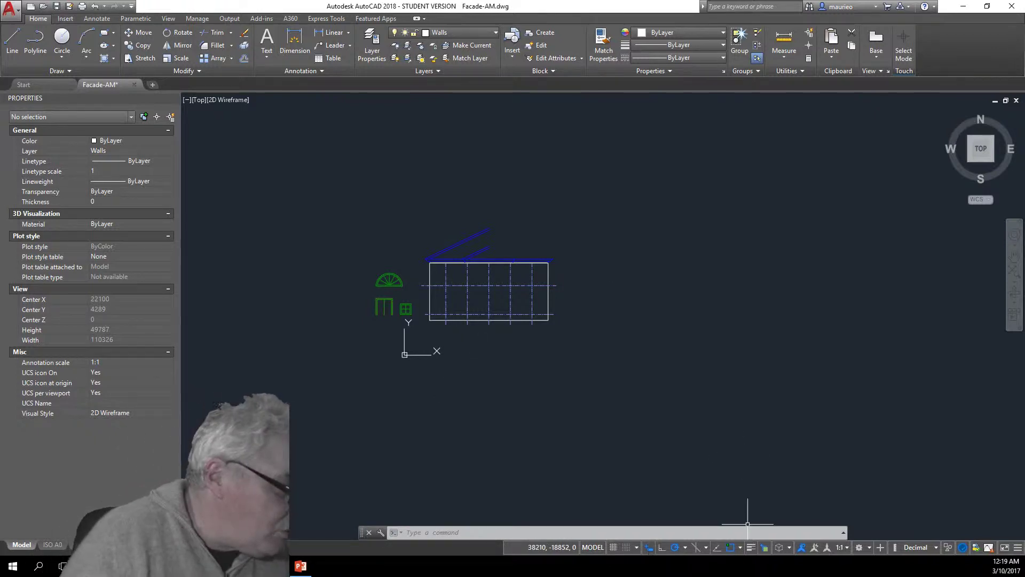
left_click(675, 548)
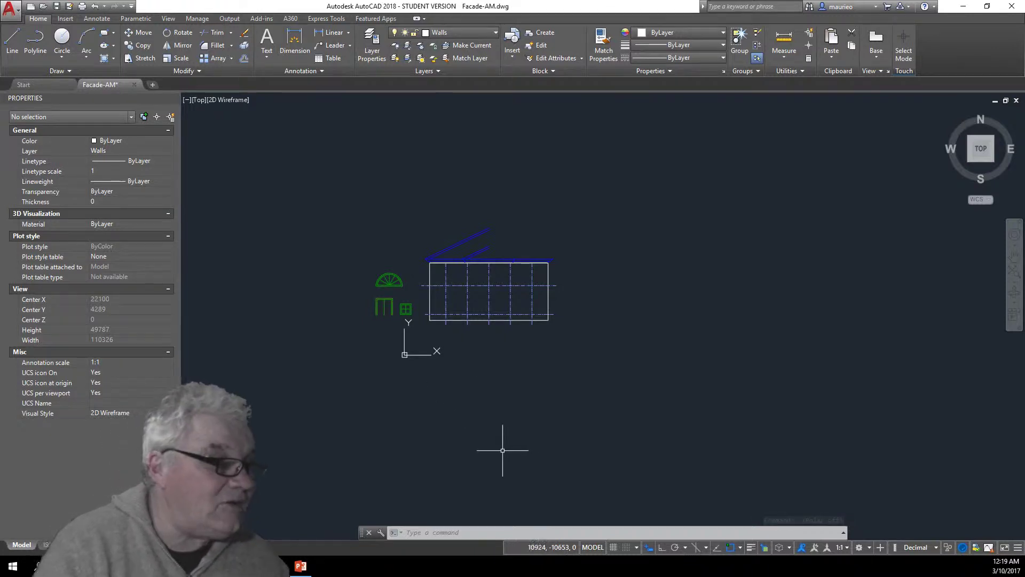
- Grip-move the double door block by its base point onto the facade's base line
scroll(392, 318, "up", 2)
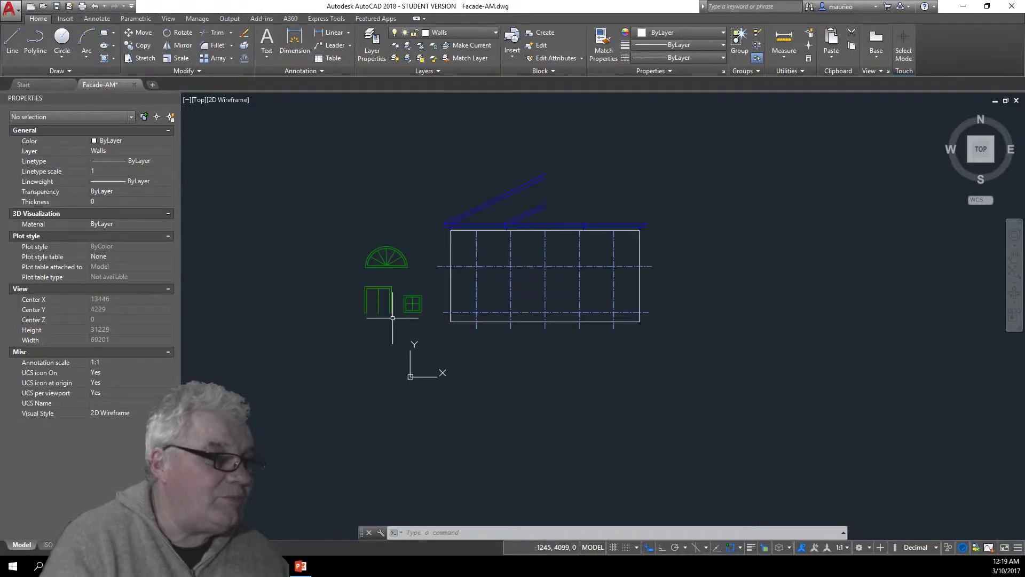
scroll(393, 318, "up", 2)
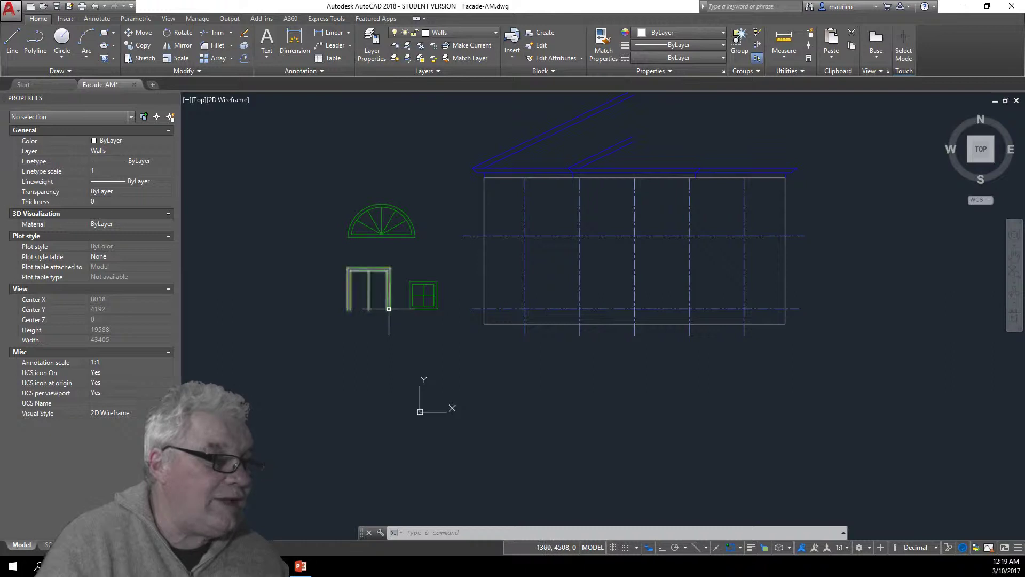
left_click(388, 309)
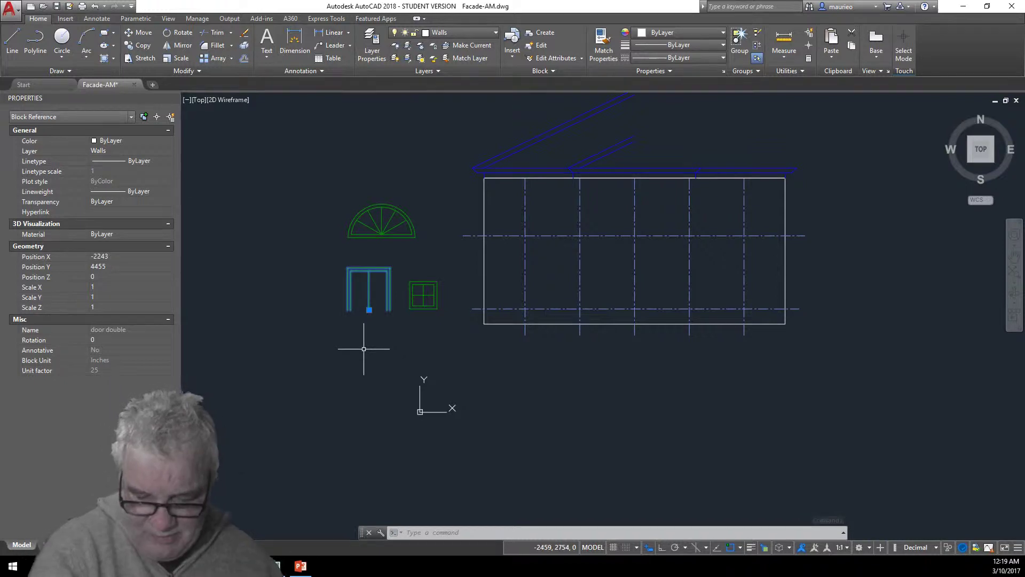
left_click(369, 310)
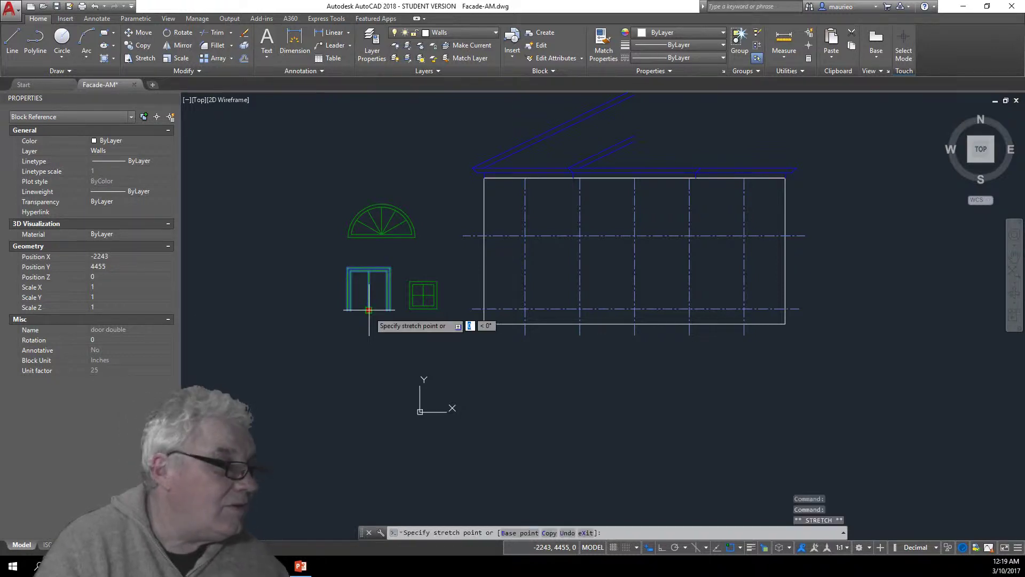
left_click(635, 323)
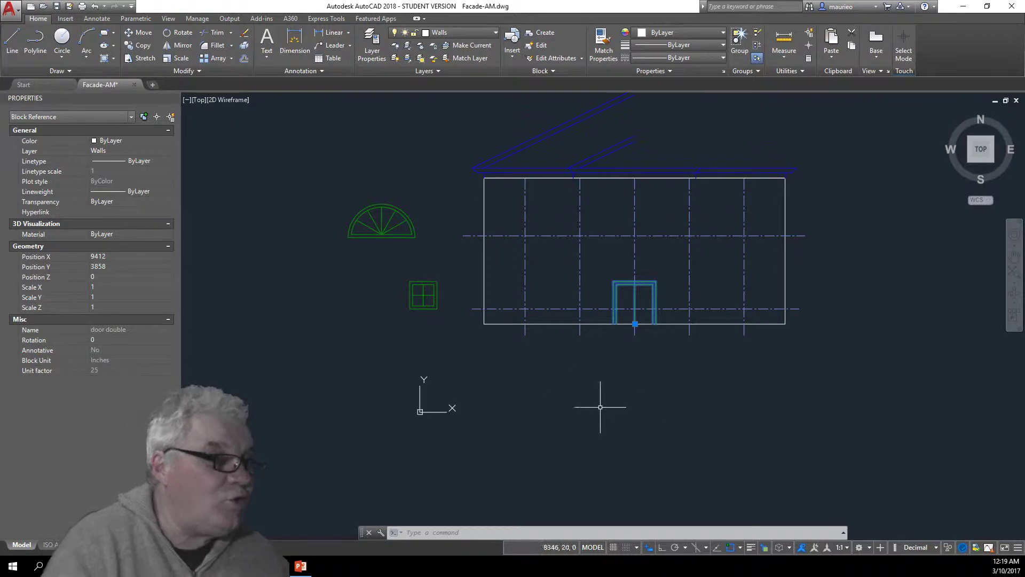
left_click(386, 246)
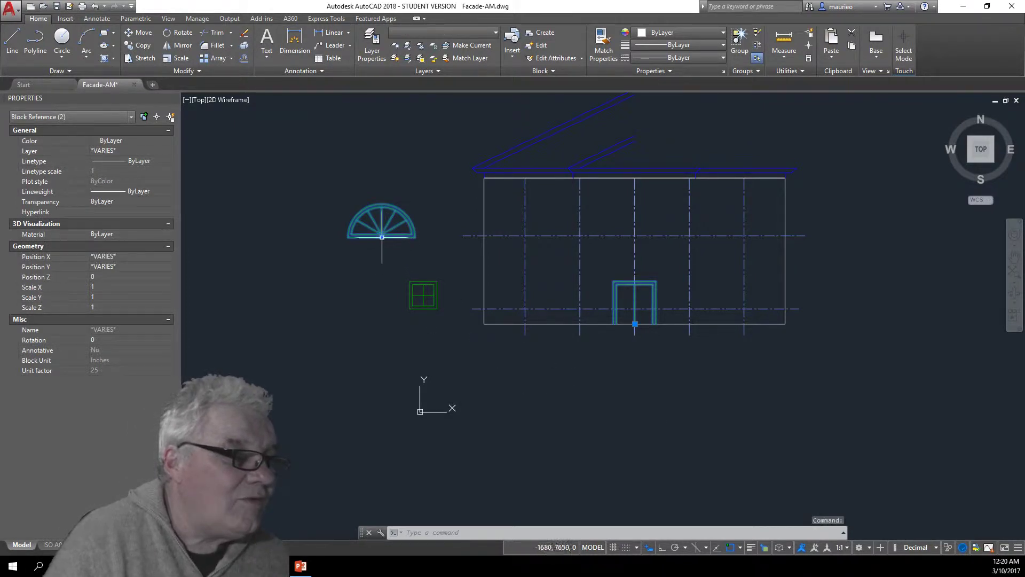
- Snap the arched window's base grip to the top midpoint of the double door
left_click(382, 237)
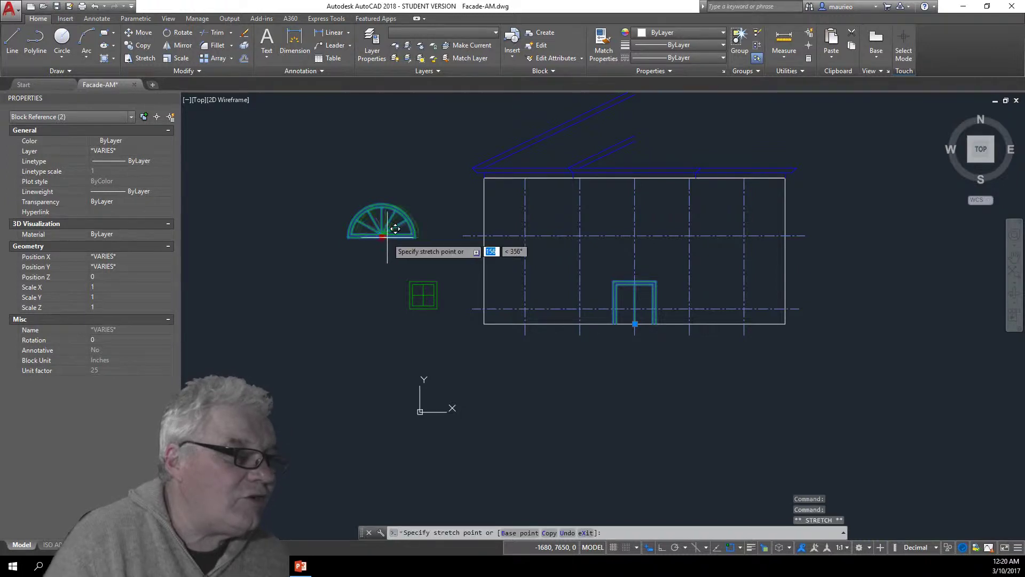
left_click(643, 272)
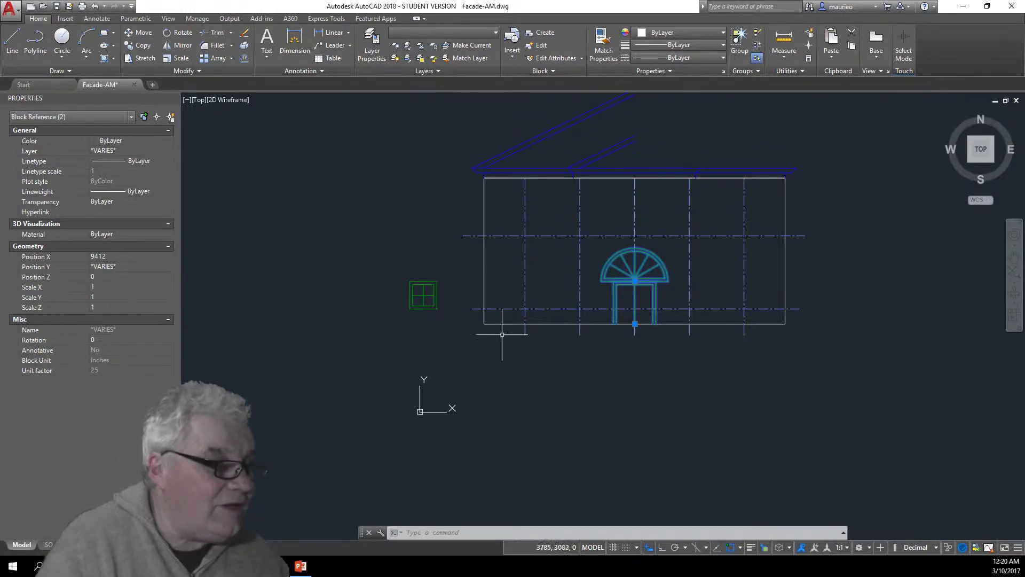
left_click(436, 305)
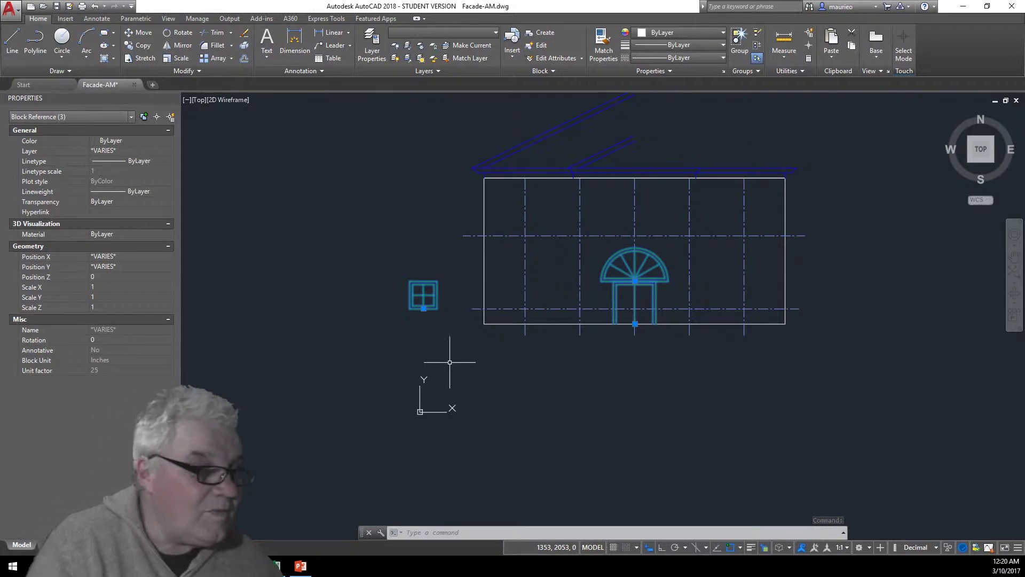
- Abandon a Move of the selected blocks, then grab the square window by its base grip
right_click(424, 308)
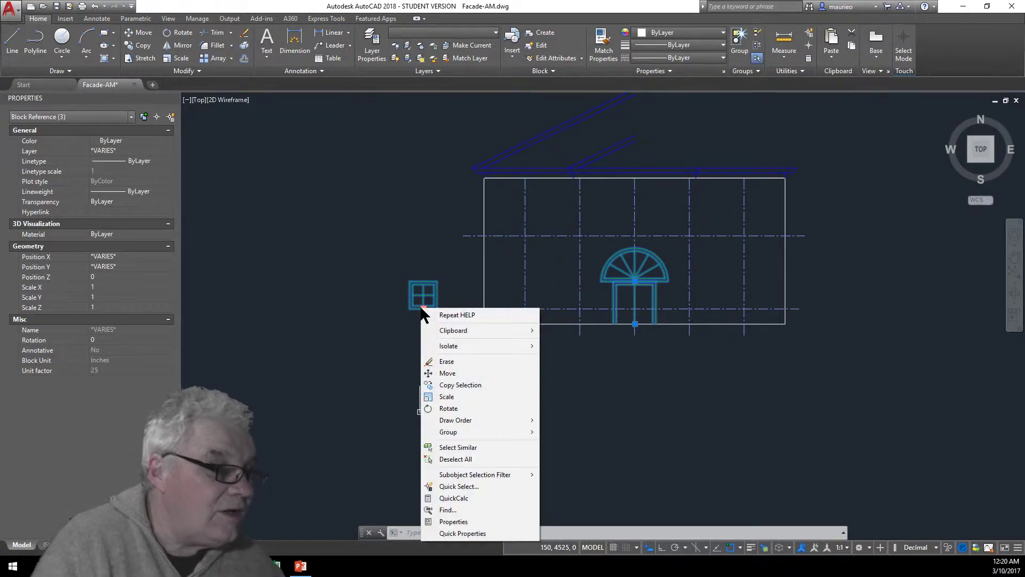
left_click(453, 373)
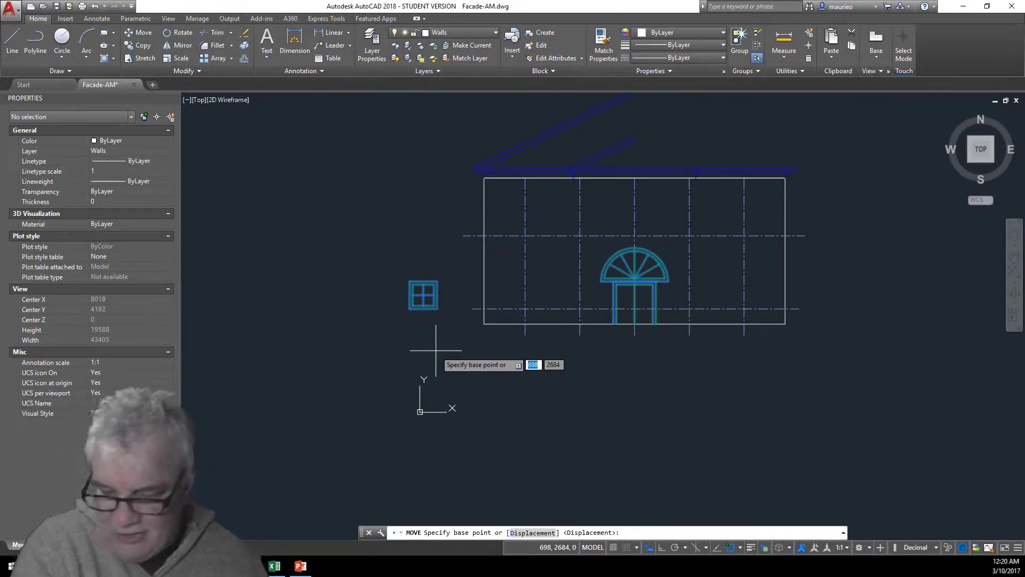
right_click(437, 351)
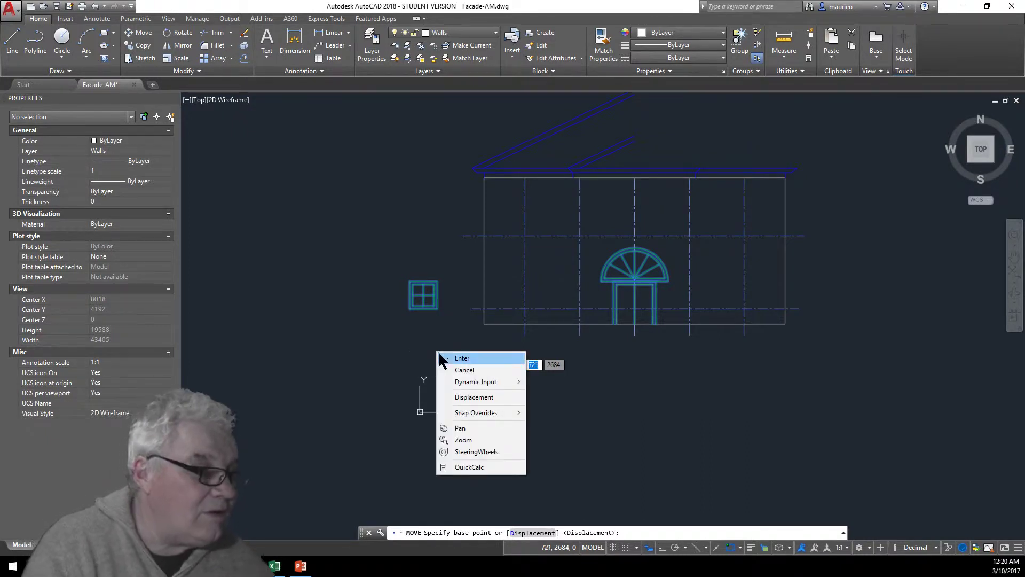
left_click(425, 324)
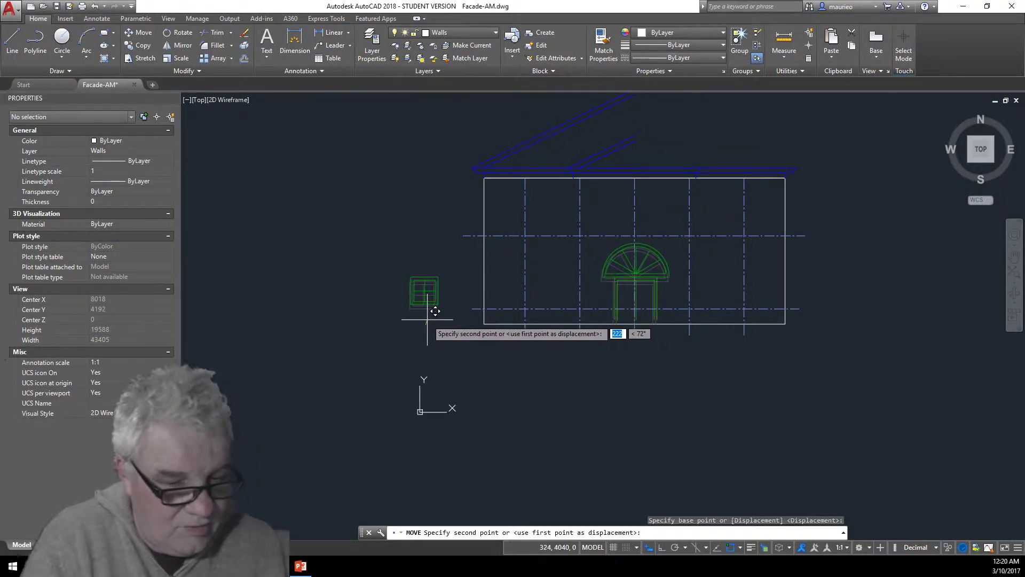
key("Escape")
key("Escape")
key("Escape")
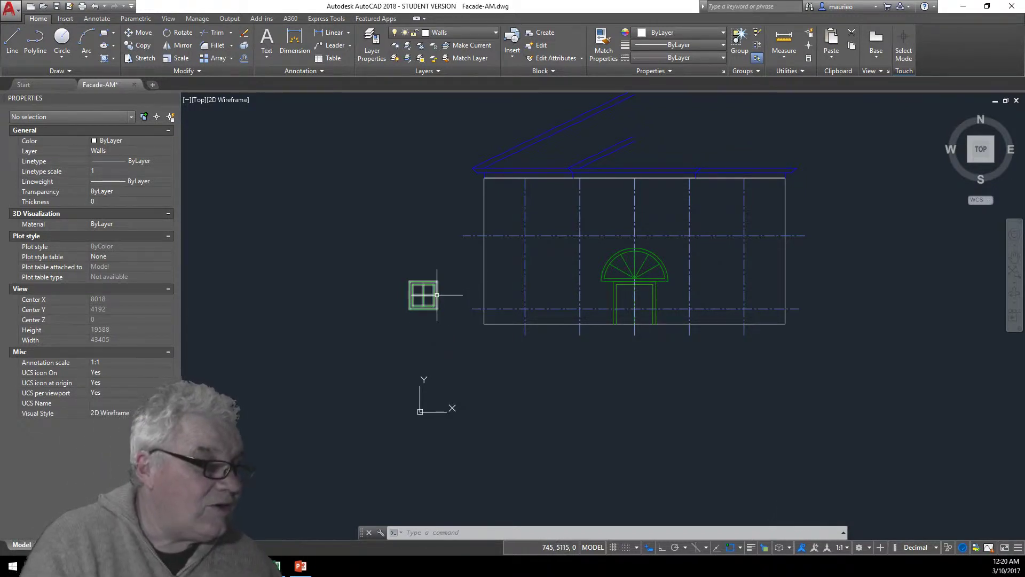
left_click(437, 294)
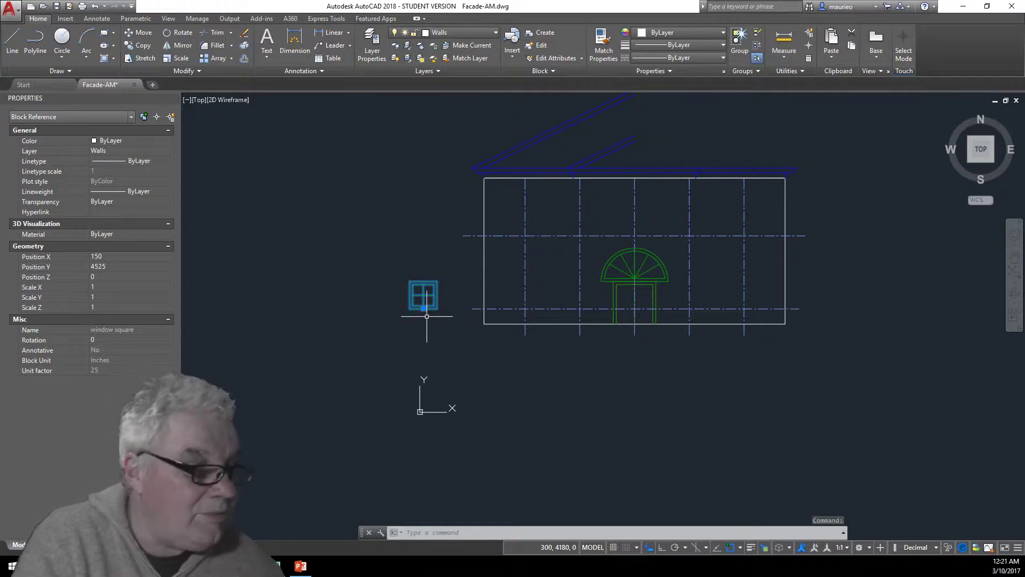
left_click(424, 308)
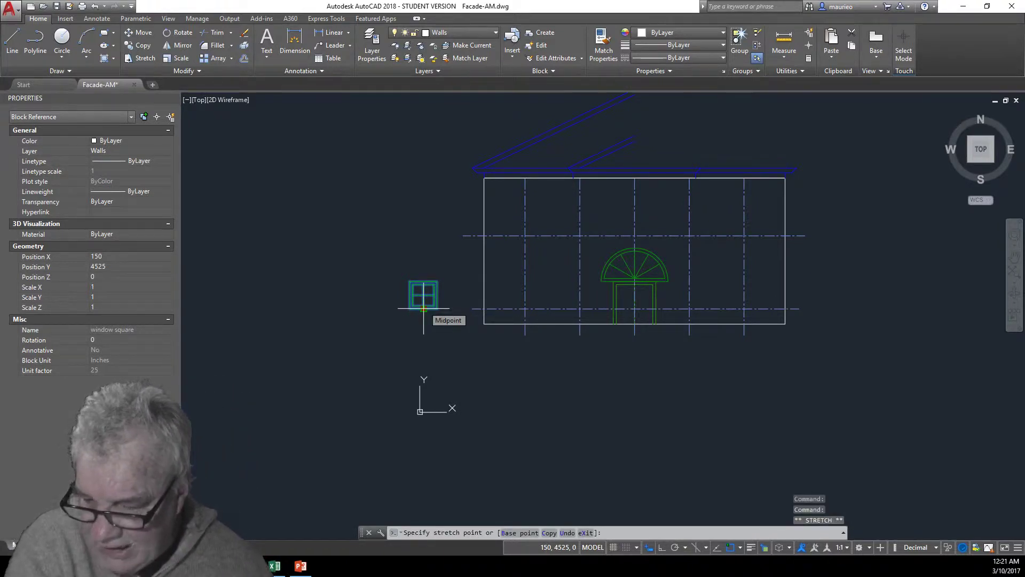
- Switch the window's hot grip from Stretch to Move with Copy mode enabled
right_click(424, 308)
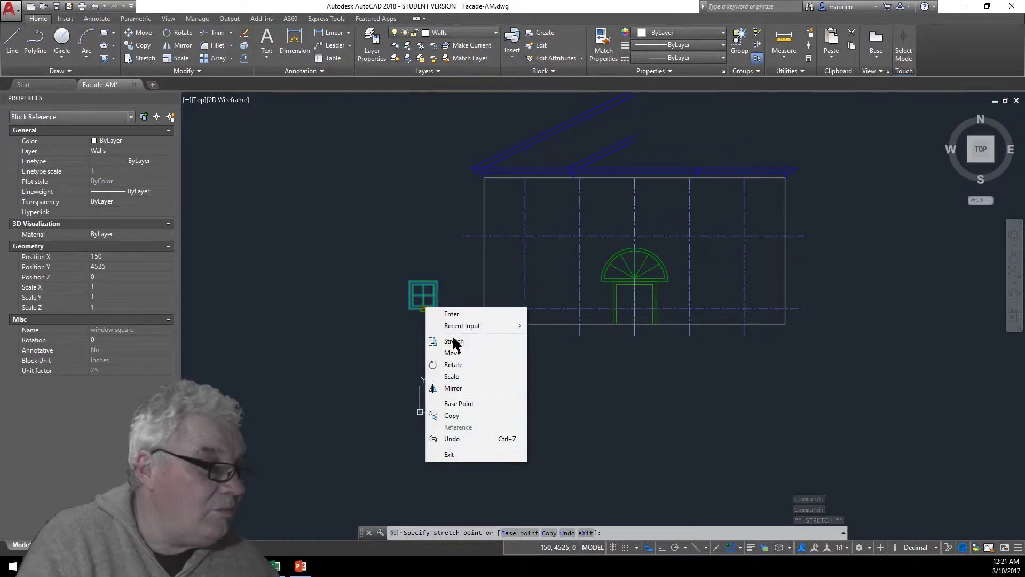
left_click(454, 353)
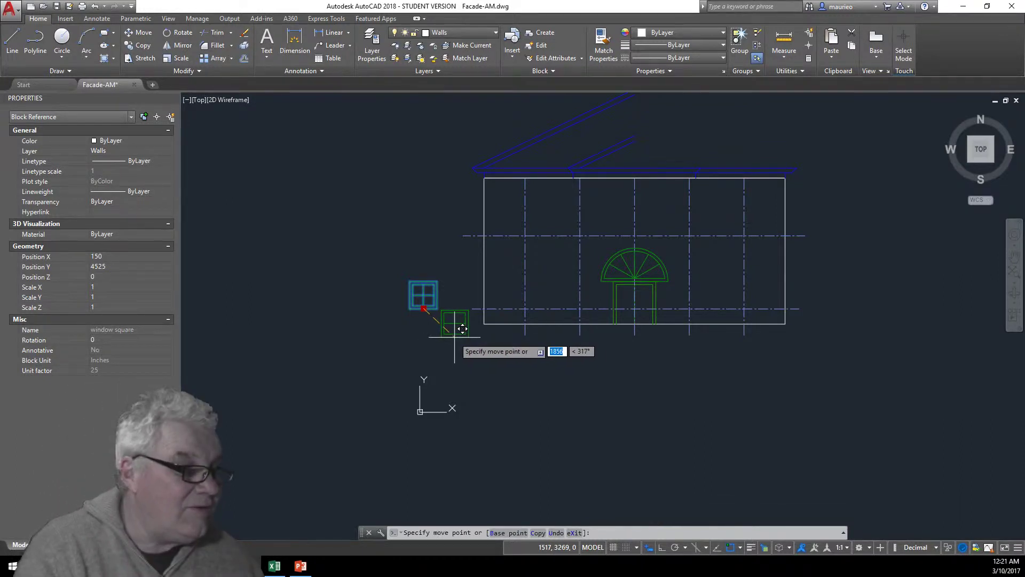
right_click(506, 381)
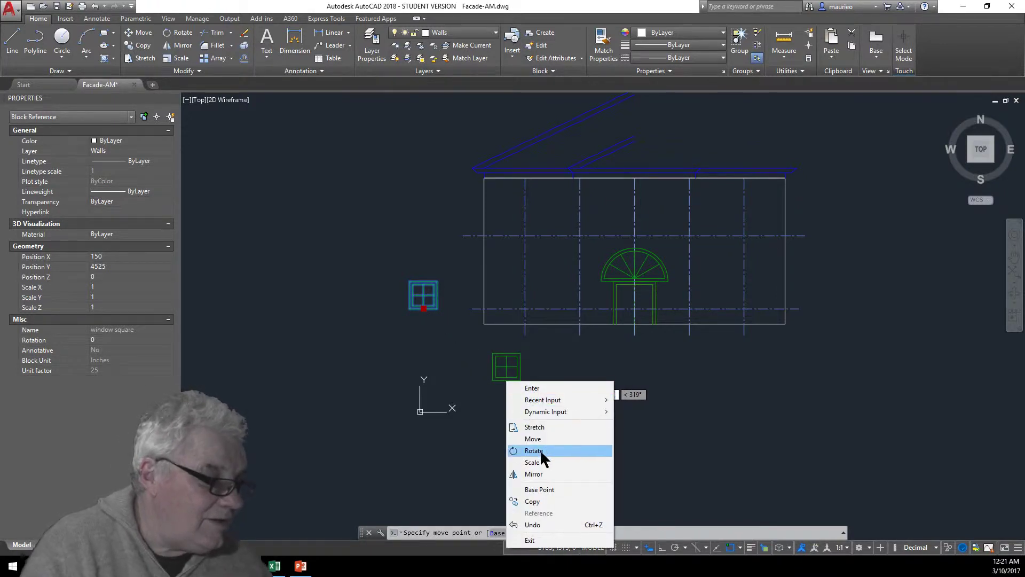
left_click(533, 501)
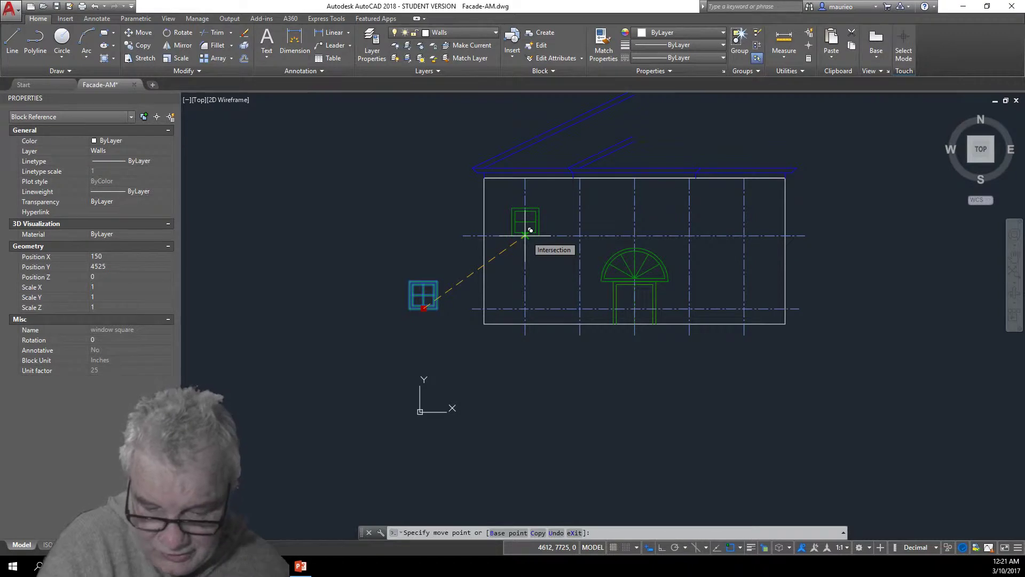
- Drop window copies on the upper and lower grid intersections either side of the entrance
left_click(530, 230)
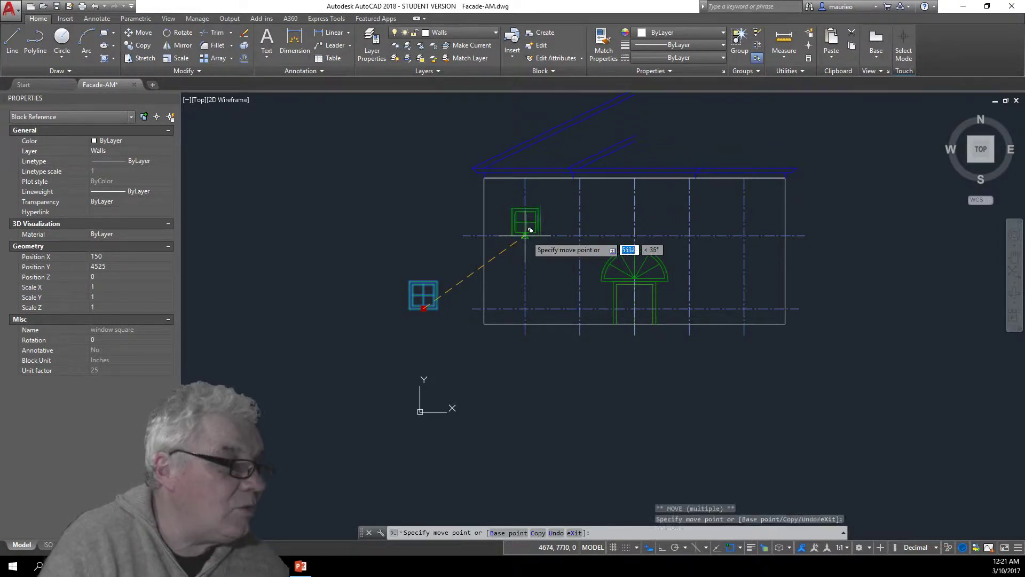
left_click(531, 303)
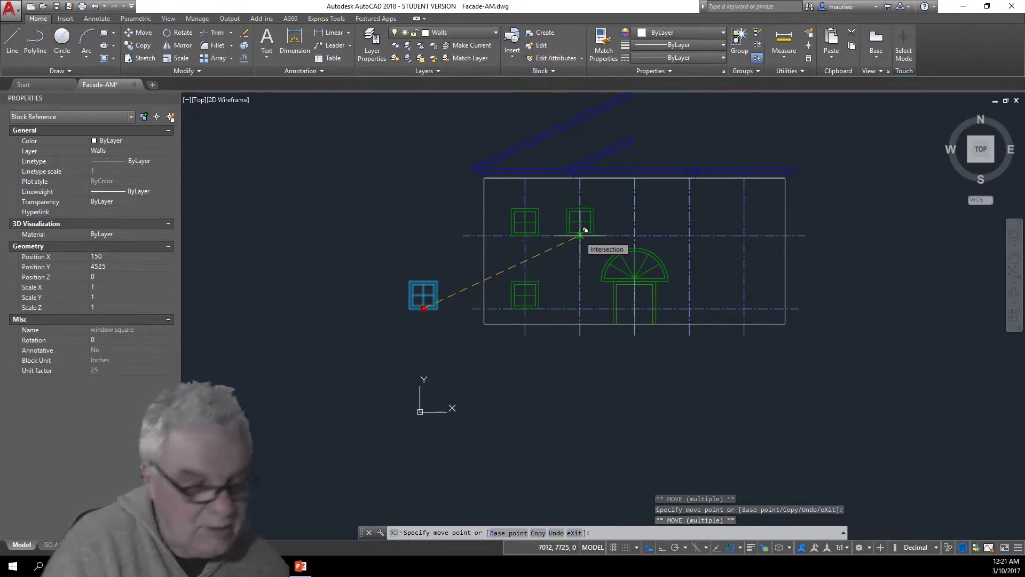
left_click(585, 230)
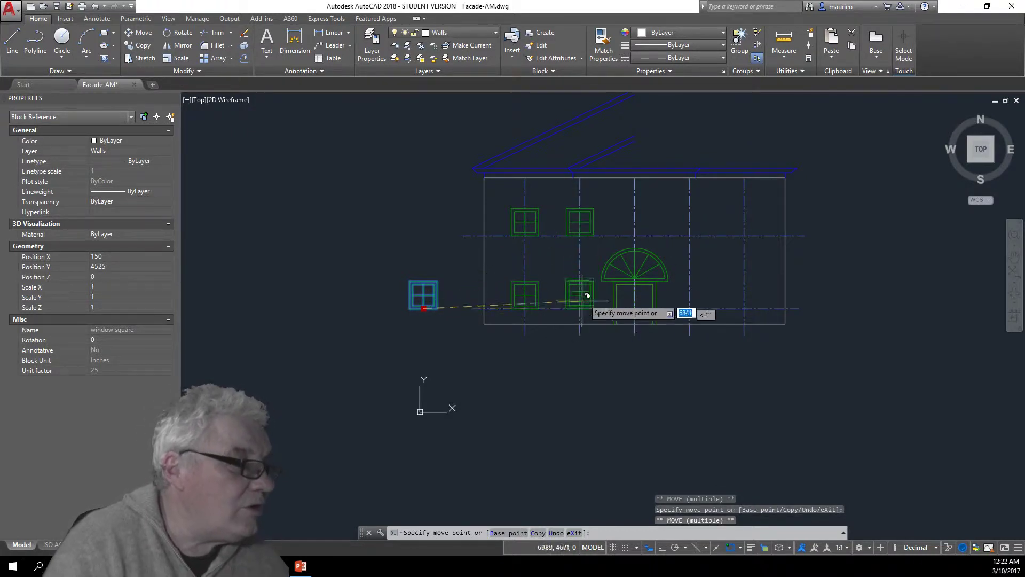
left_click(588, 295)
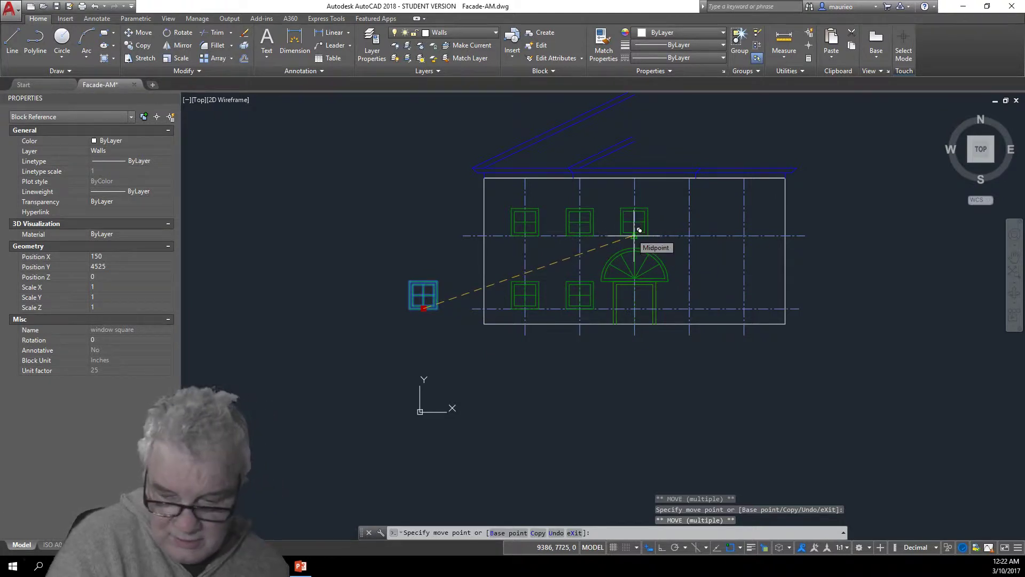
left_click(693, 230)
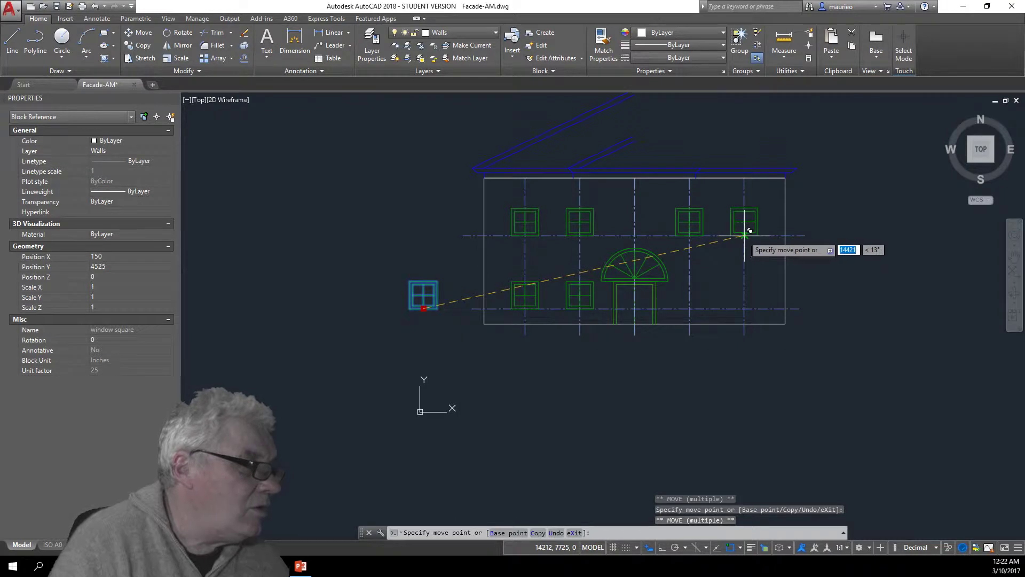
left_click(750, 230)
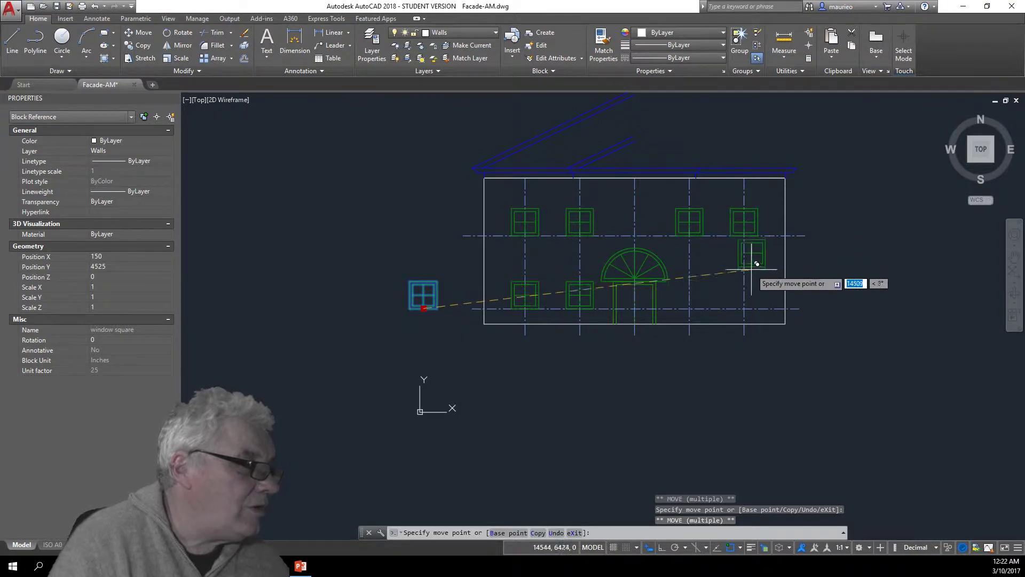
left_click(750, 303)
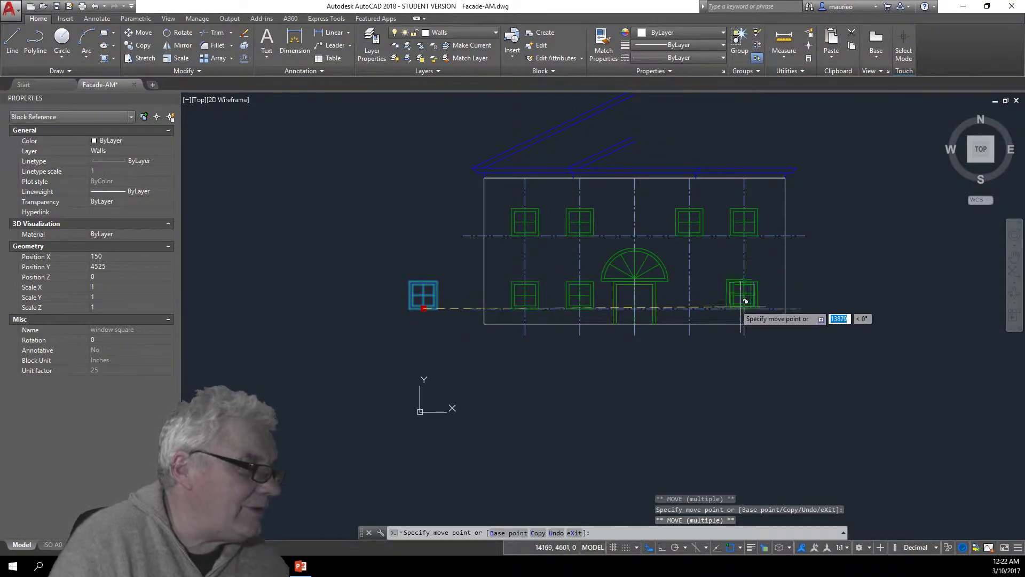
left_click(695, 303)
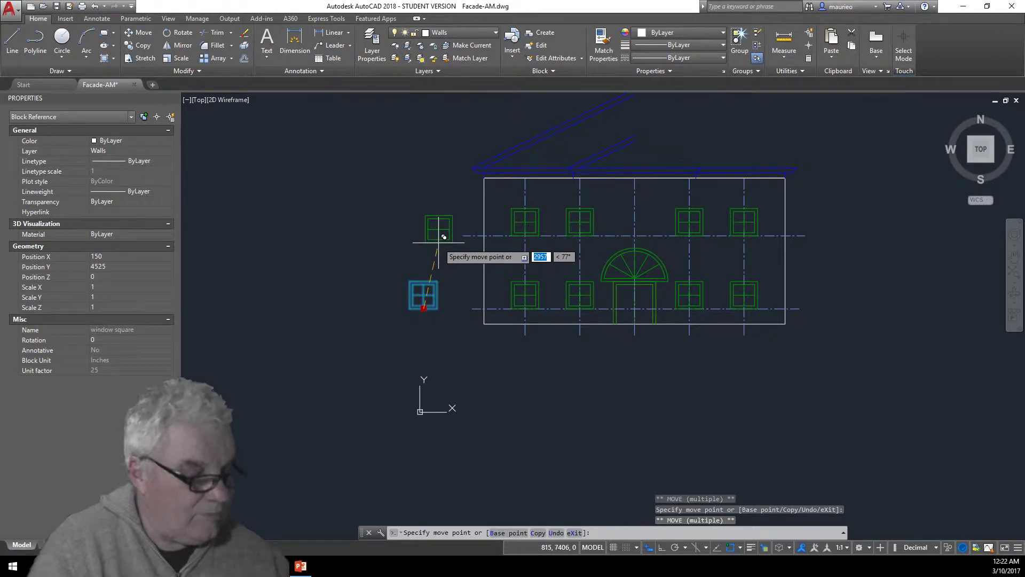
key("Return")
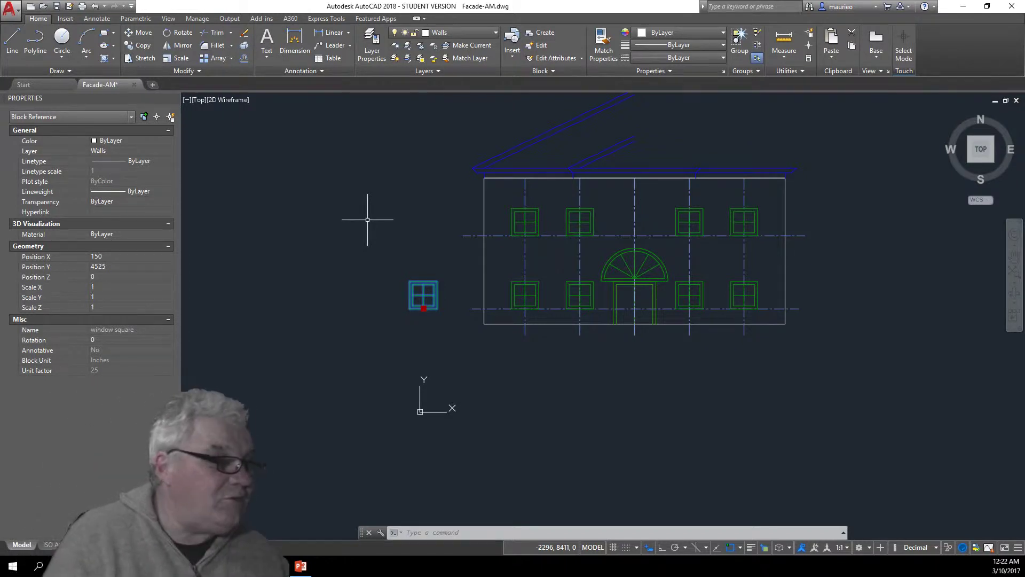
- Delete the four vertical dash-dot gridlines
left_click(806, 234)
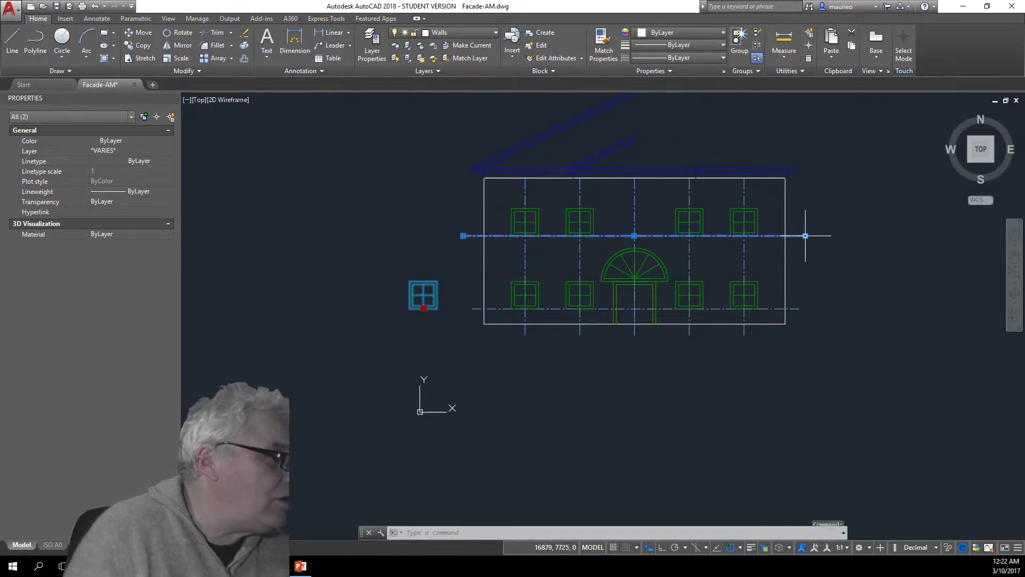
left_click(798, 308)
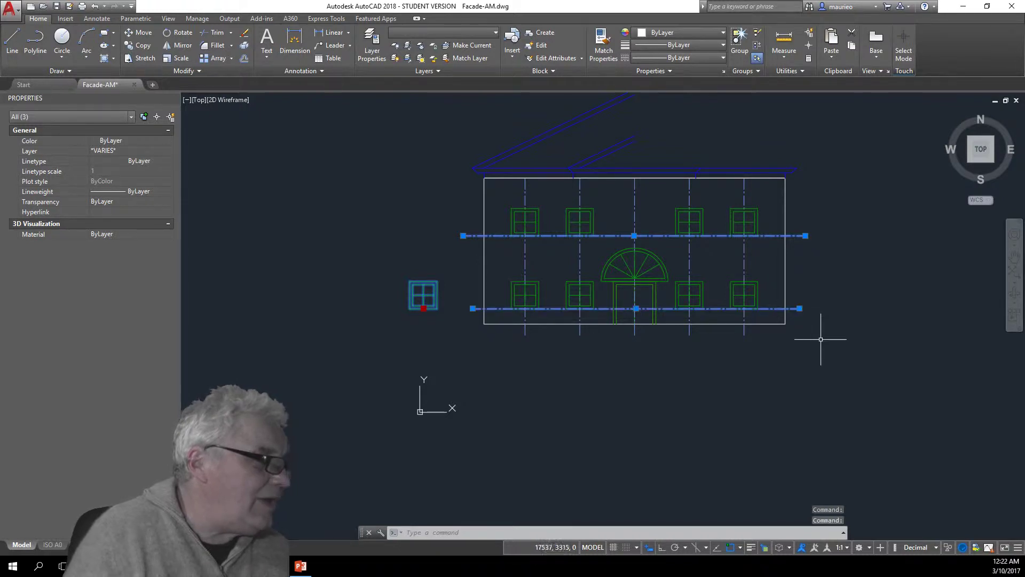
left_click(745, 247)
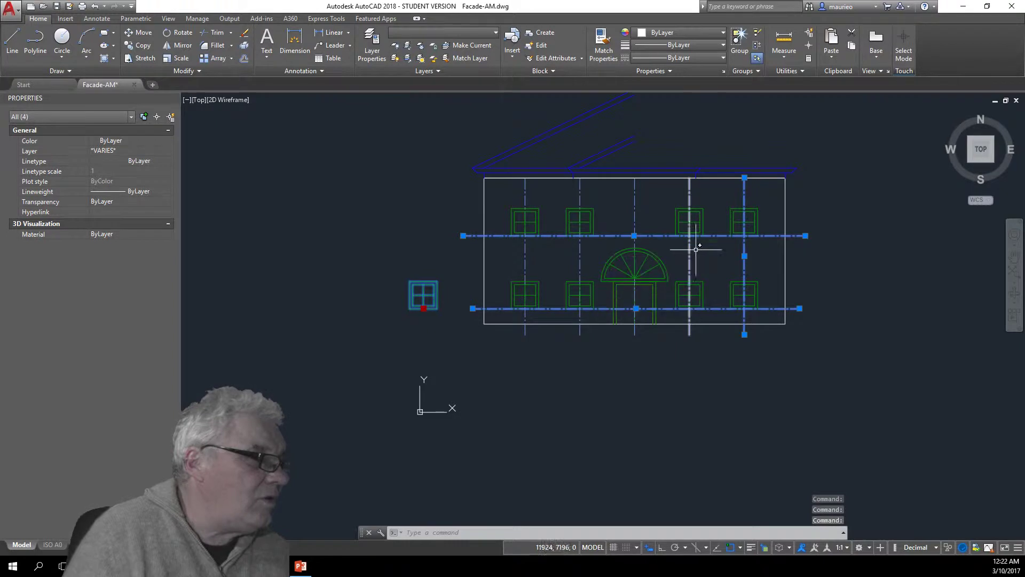
key("Escape")
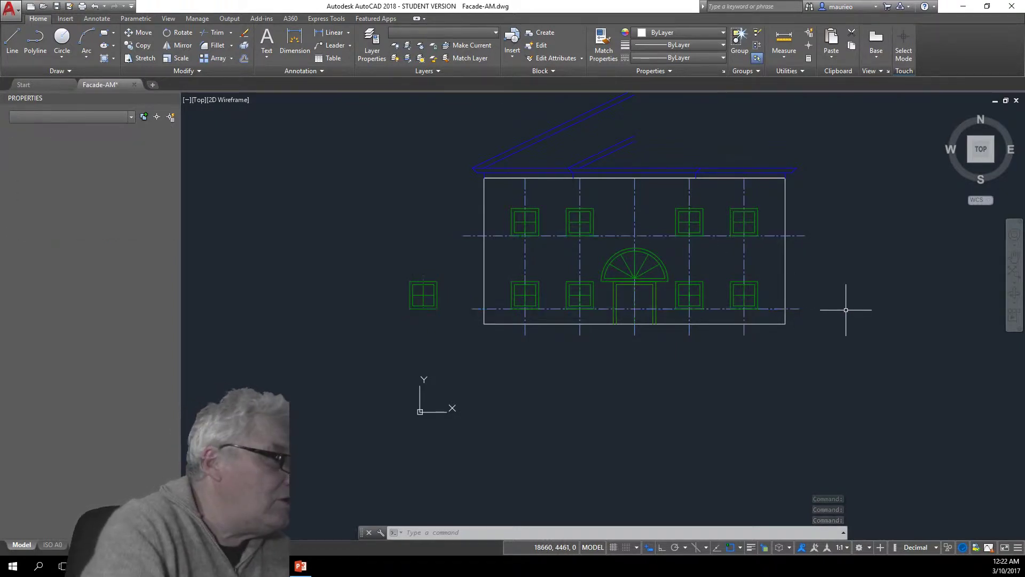
left_click(744, 190)
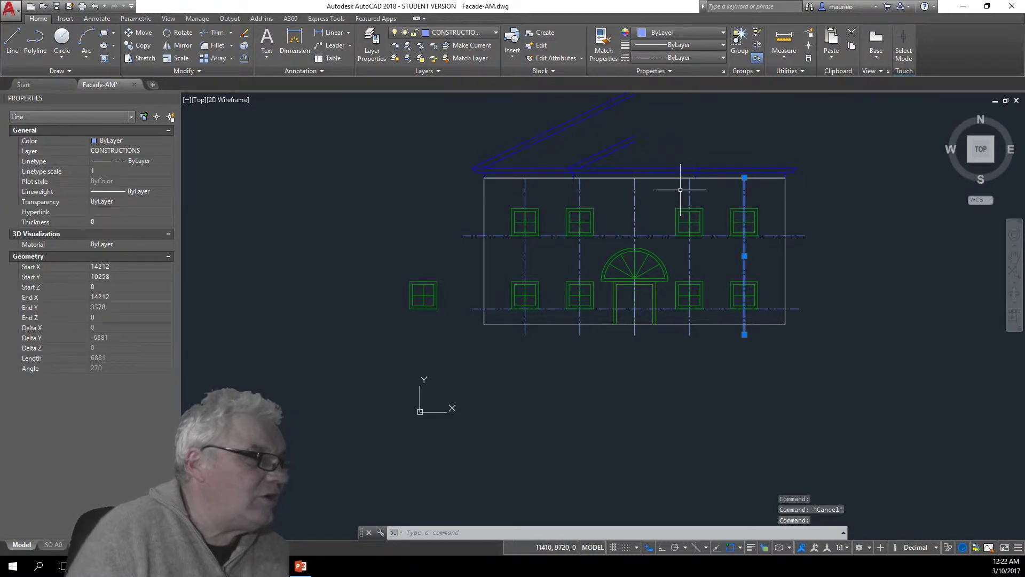
left_click(690, 186)
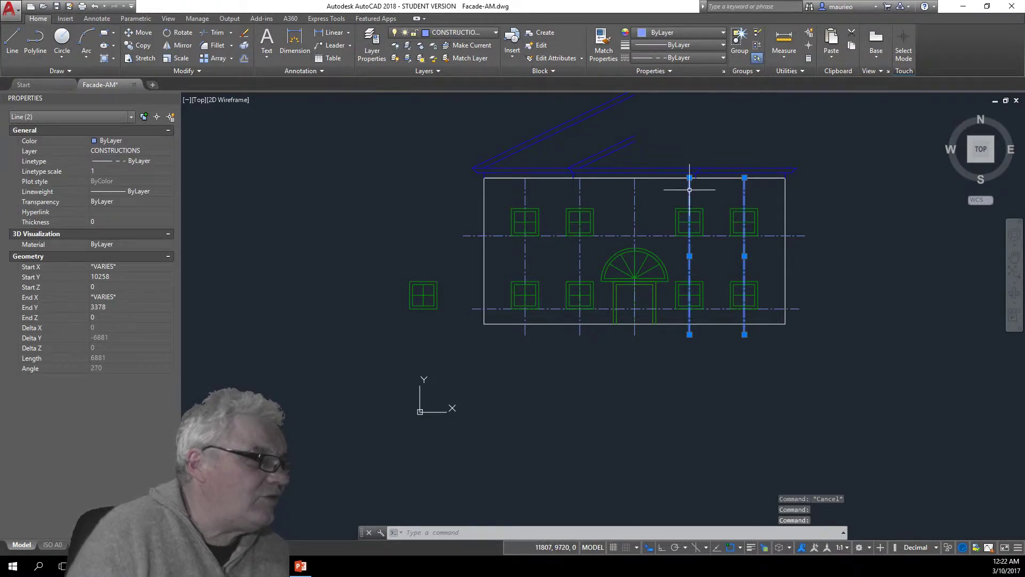
left_click(580, 198)
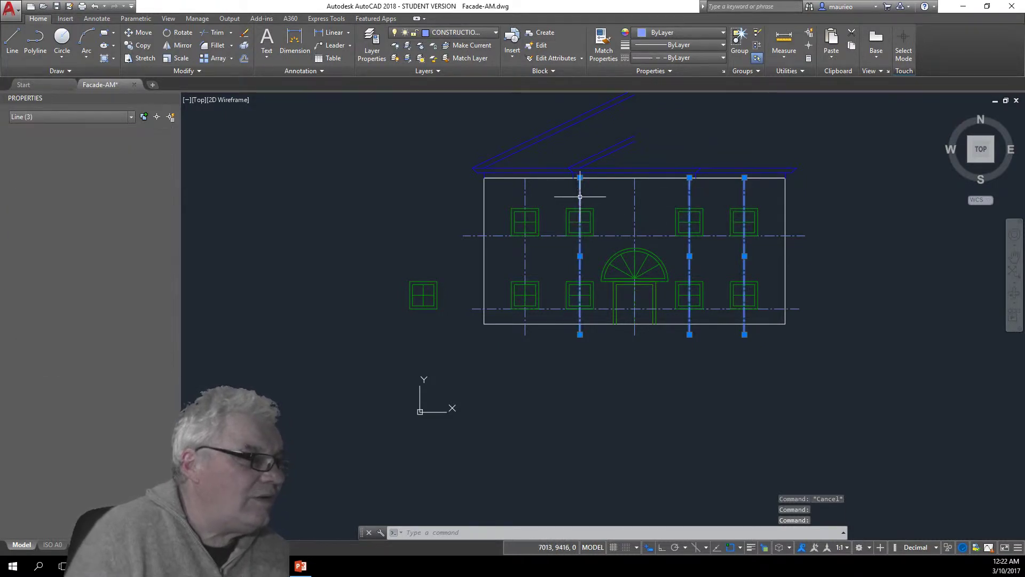
left_click(526, 206)
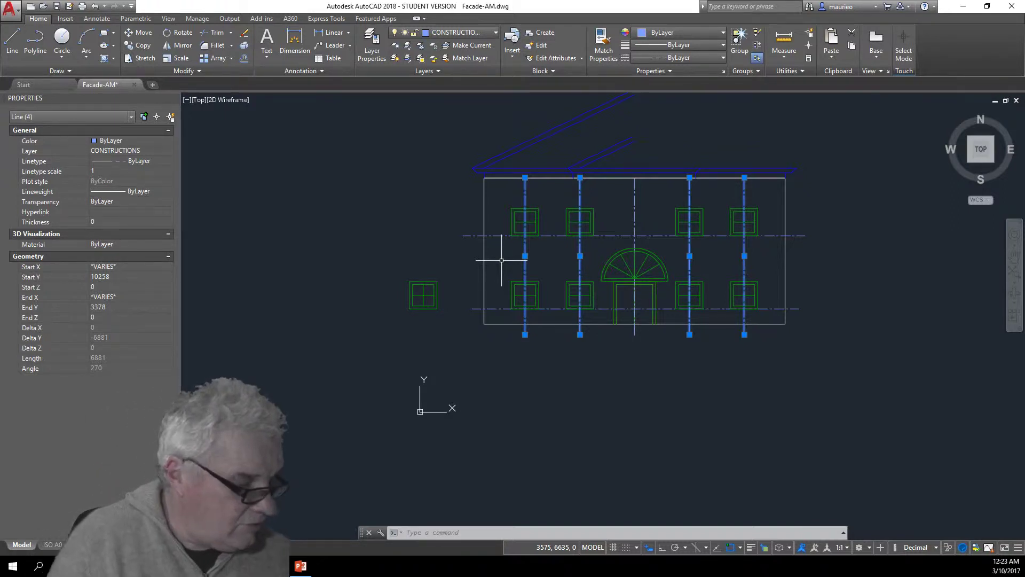
key("Delete")
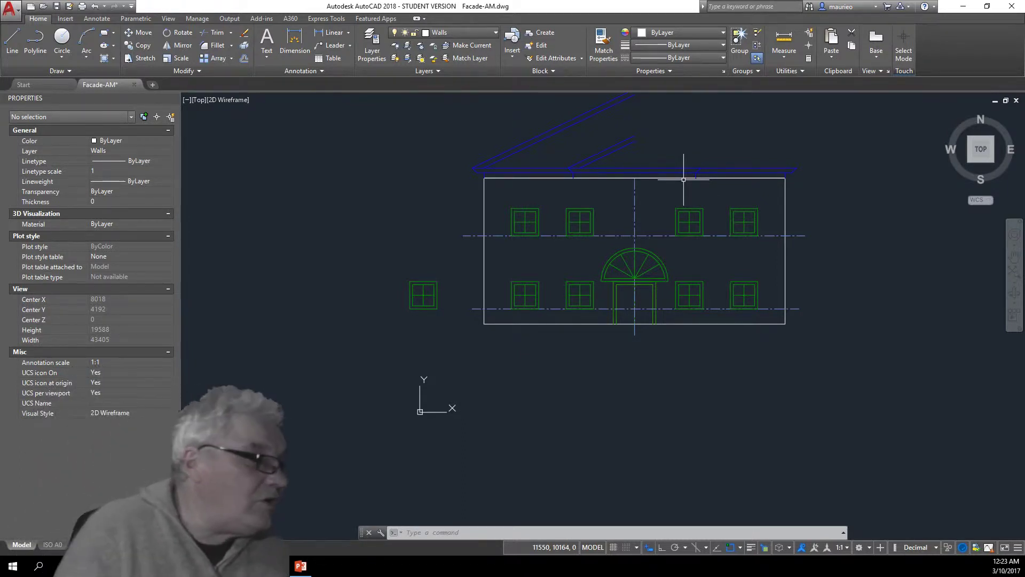
- Delete the upper and lower horizontal gridlines and the vertical centre line
left_click(803, 235)
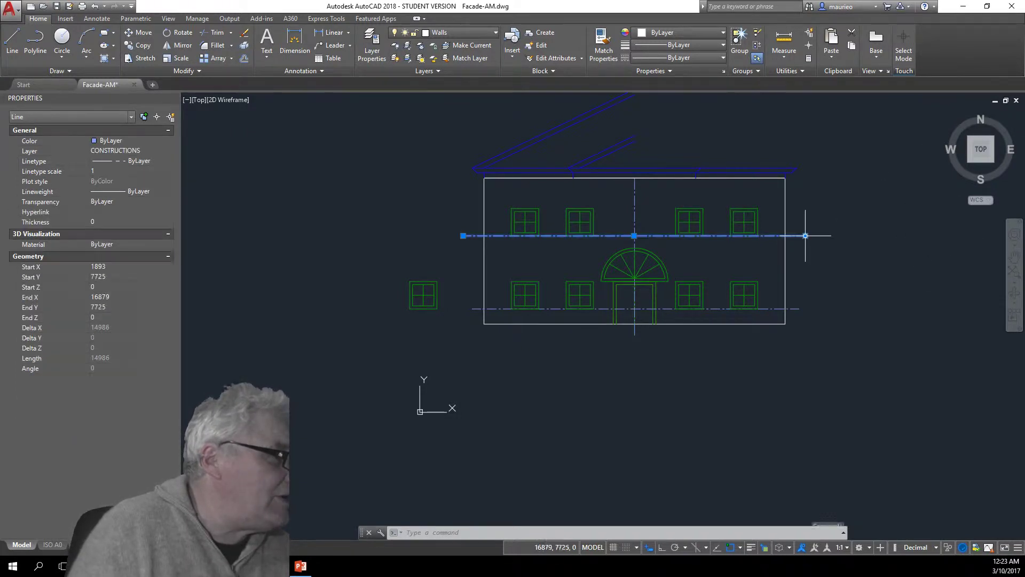
left_click(798, 308)
left_click(634, 208)
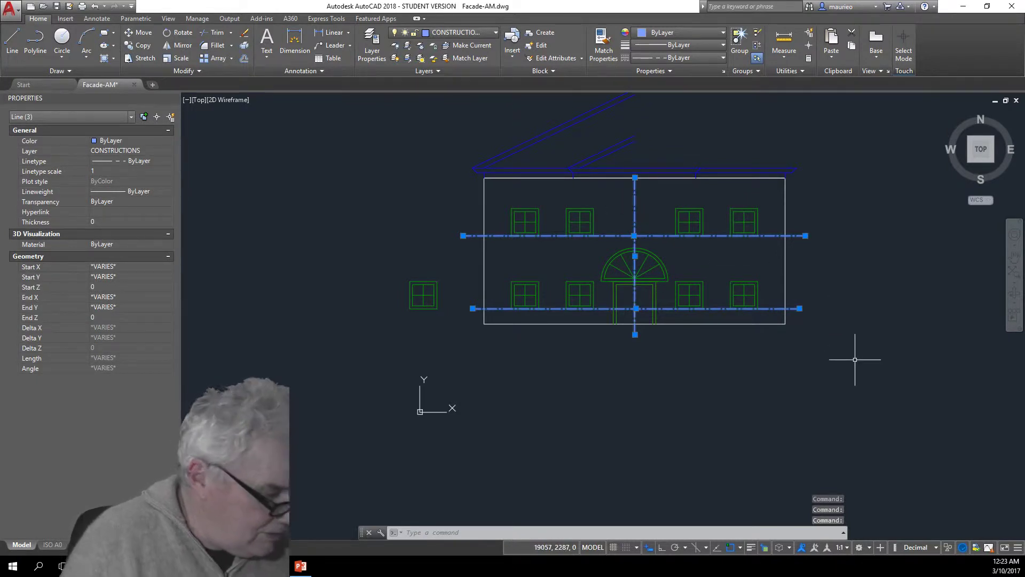
key("Delete")
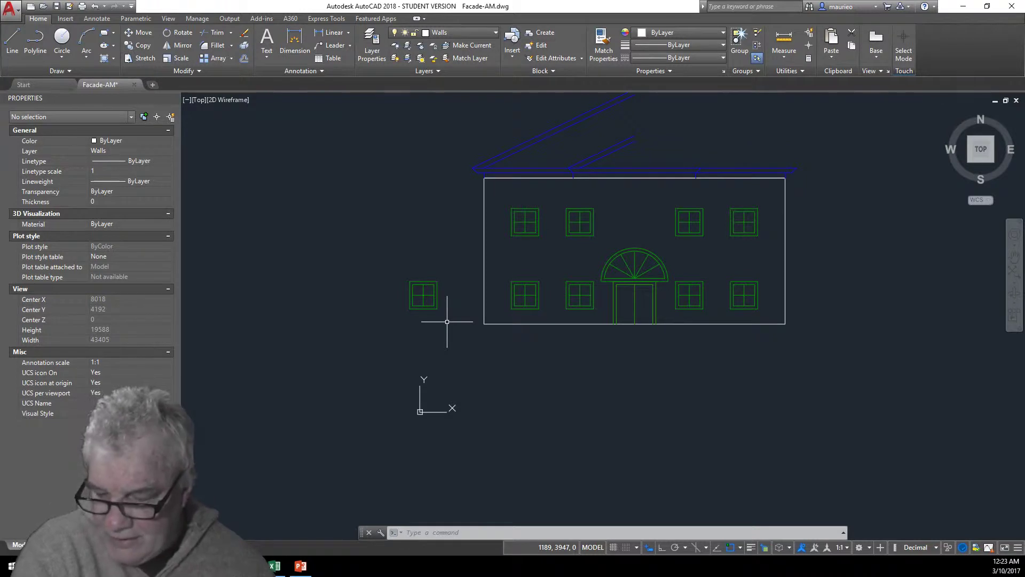
- Select the two long and two short left roof lines and zoom in on the roof
left_click(574, 122)
left_click(578, 126)
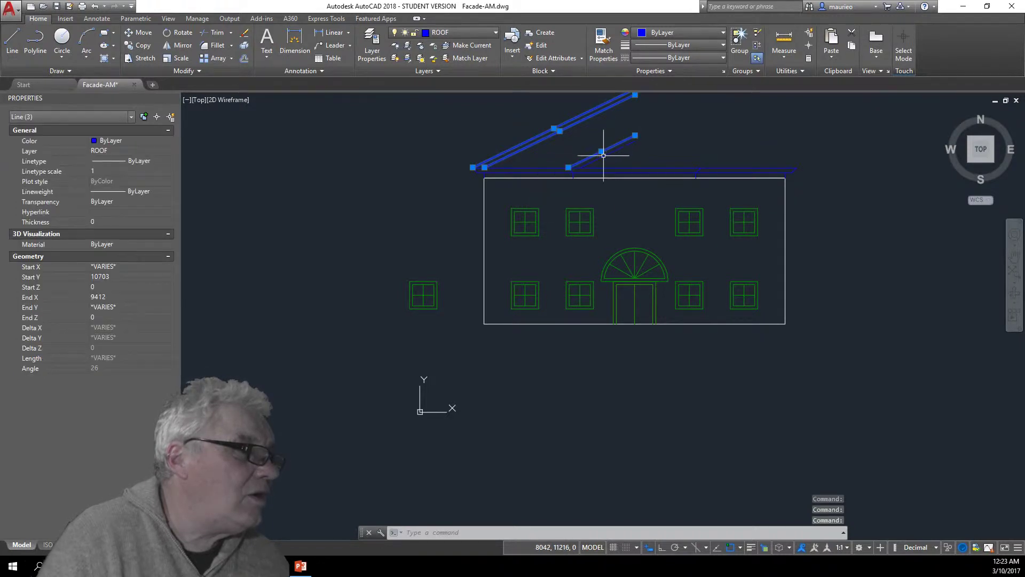
left_click(601, 151)
left_click(602, 152)
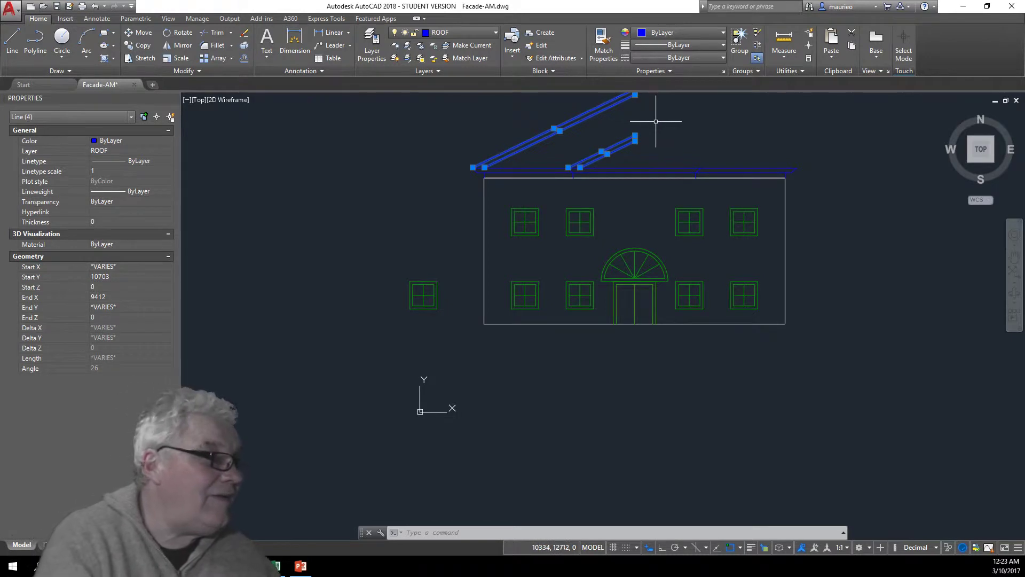
scroll(656, 121, "down", 4)
middle_click_drag(631, 229, 522, 424)
scroll(514, 335, "up", 4)
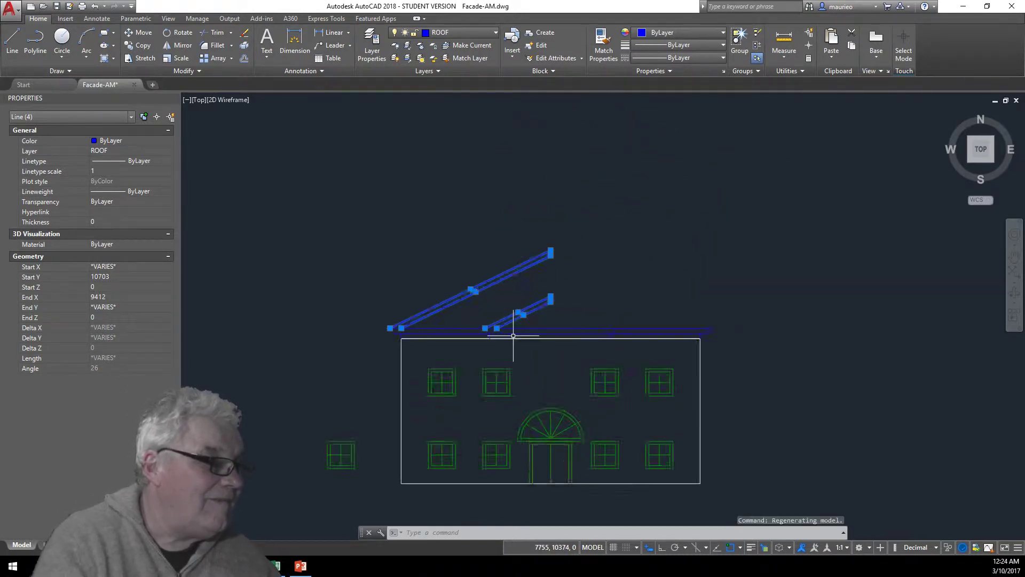
scroll(513, 335, "up", 2)
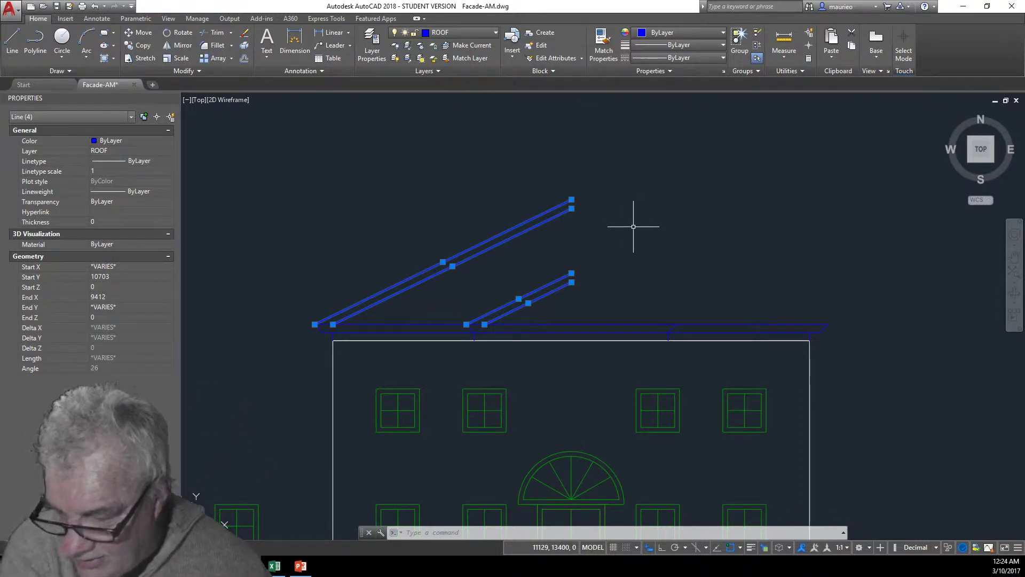
left_click(571, 200)
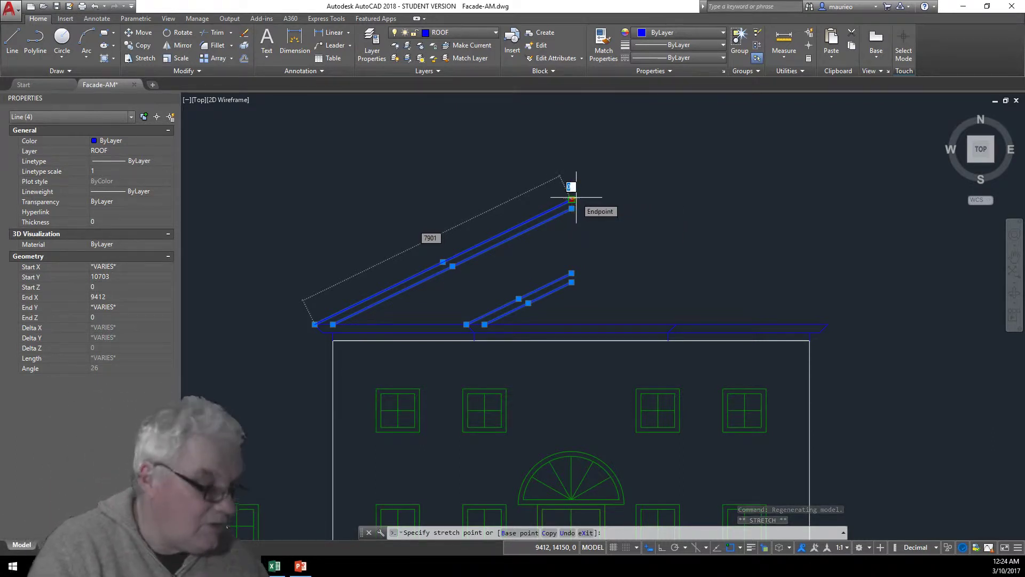
right_click(575, 198)
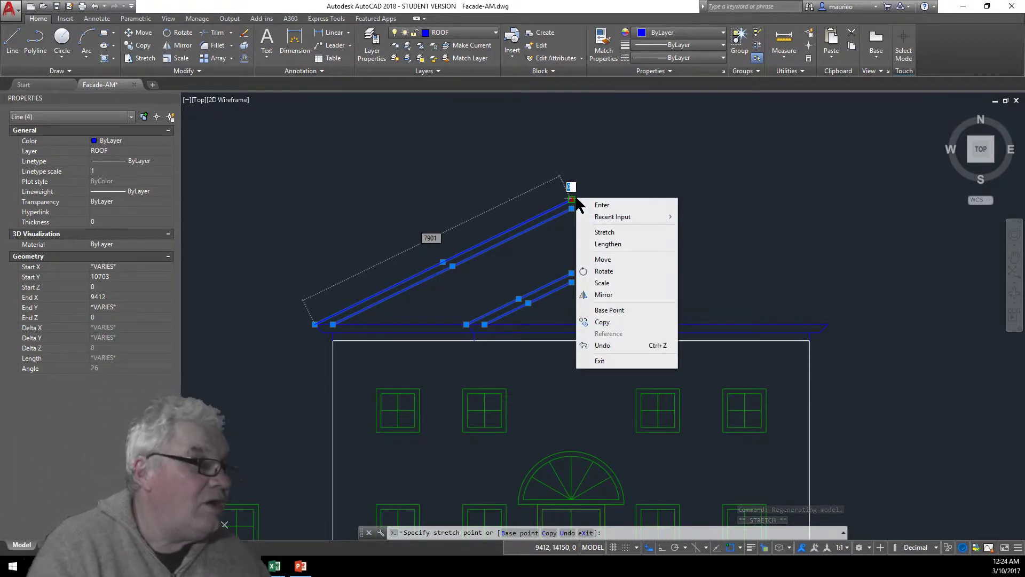
left_click(603, 294)
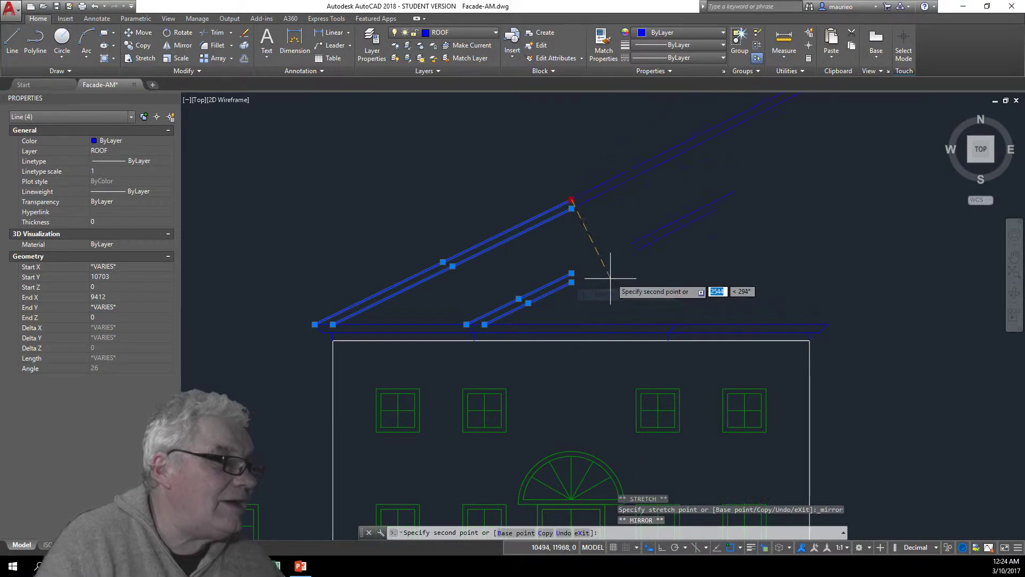
left_click(571, 282)
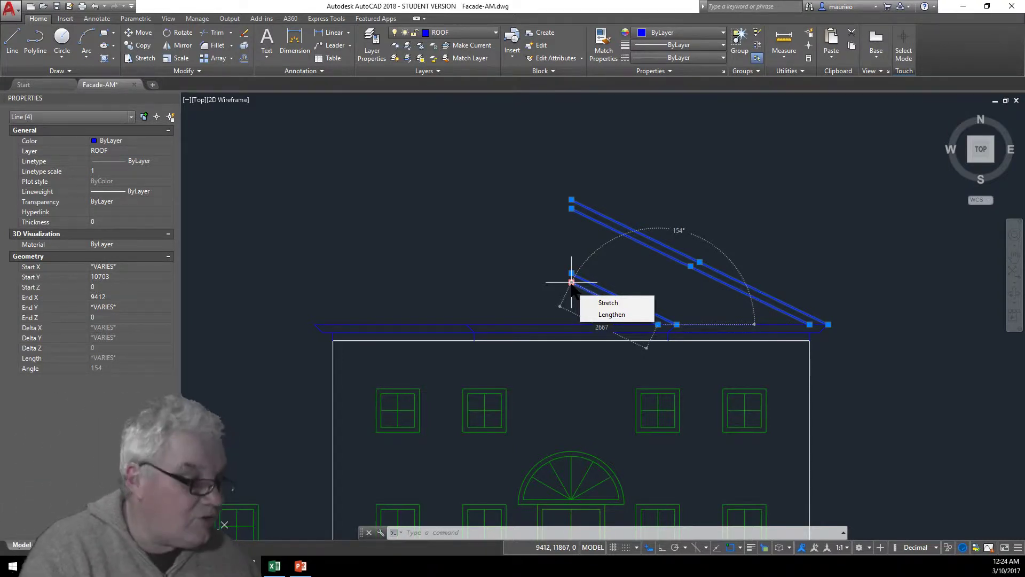
right_click(571, 281)
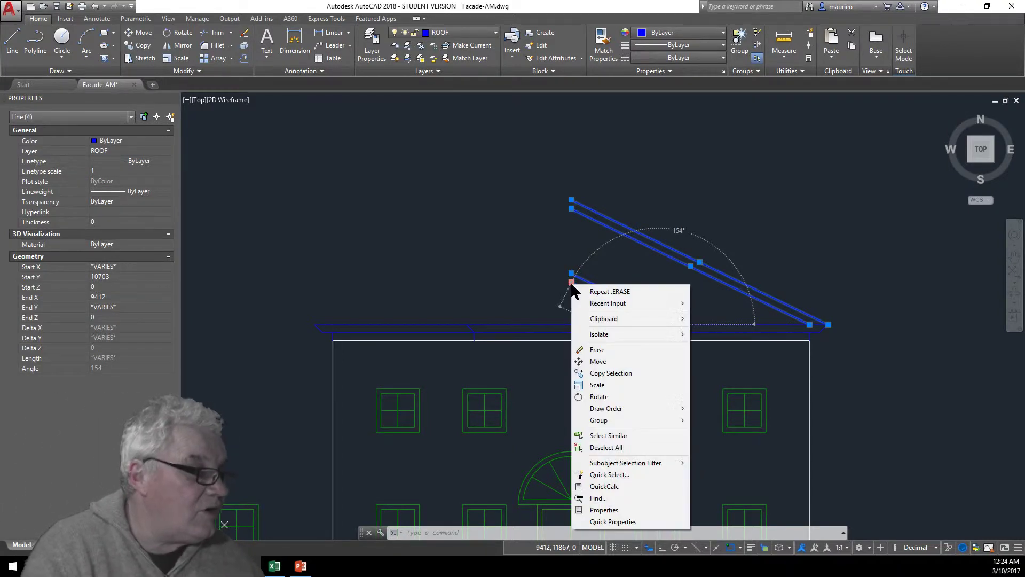
left_click(603, 373)
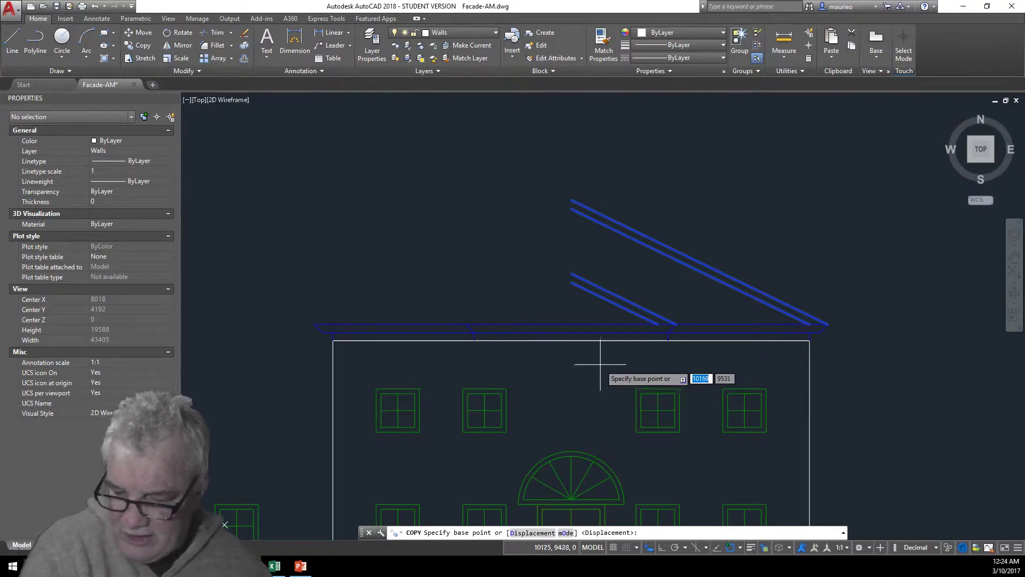
left_click(572, 201)
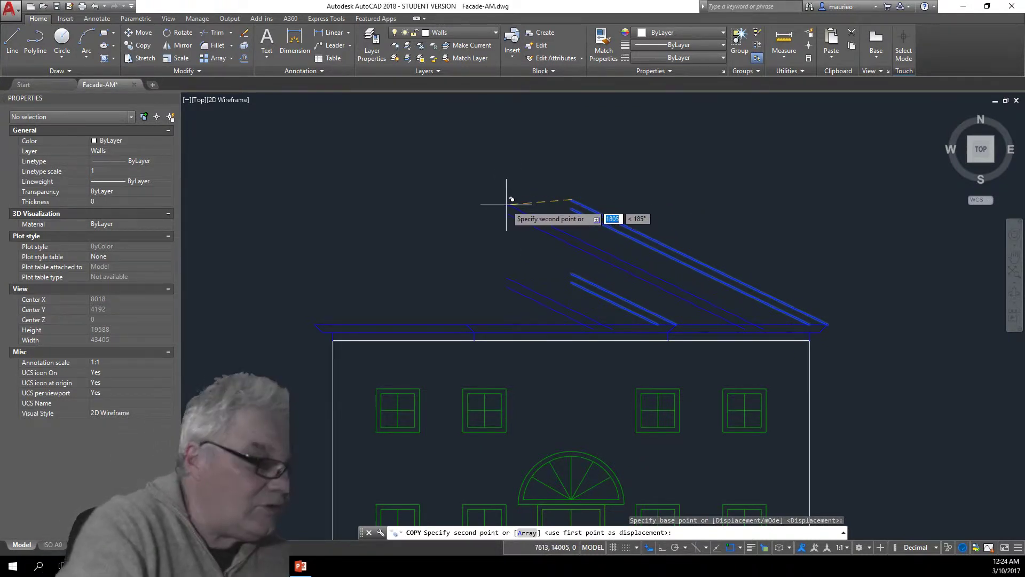
key("Escape")
key("Escape")
key("Escape")
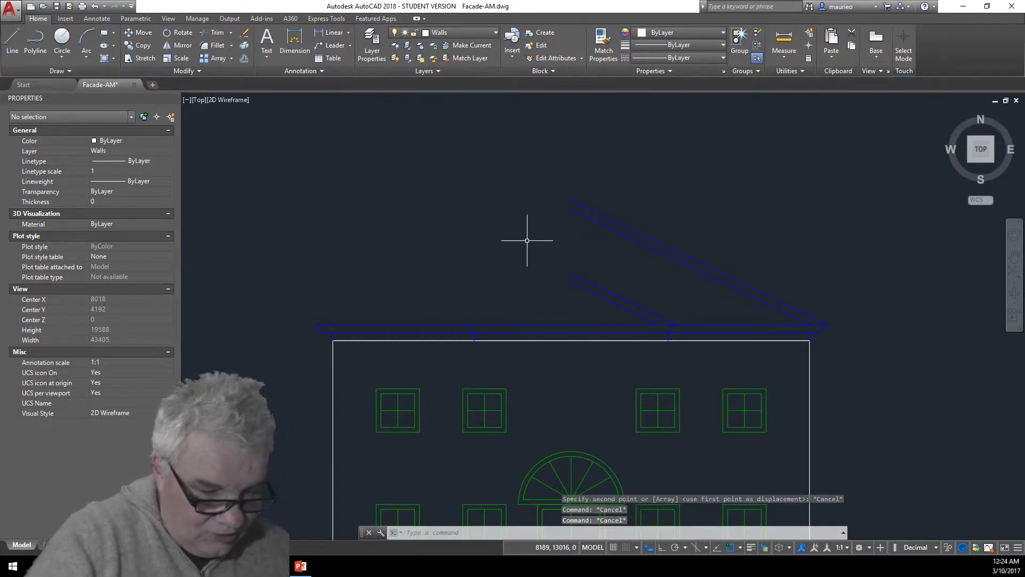
key("ctrl+z")
key("ctrl+z")
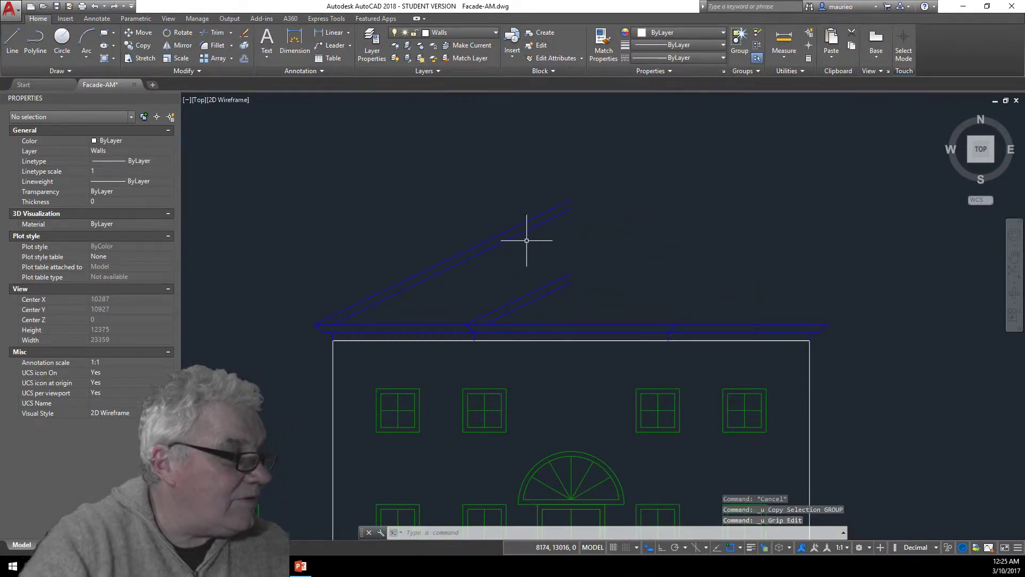
- Select the two long and two short left roof lines
left_click(560, 205)
left_click(563, 213)
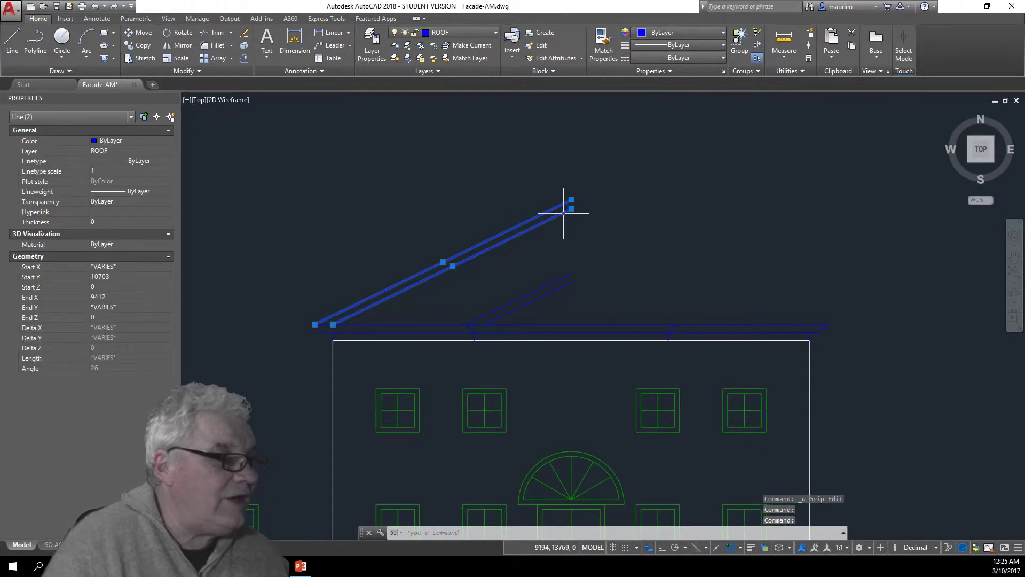
left_click(560, 279)
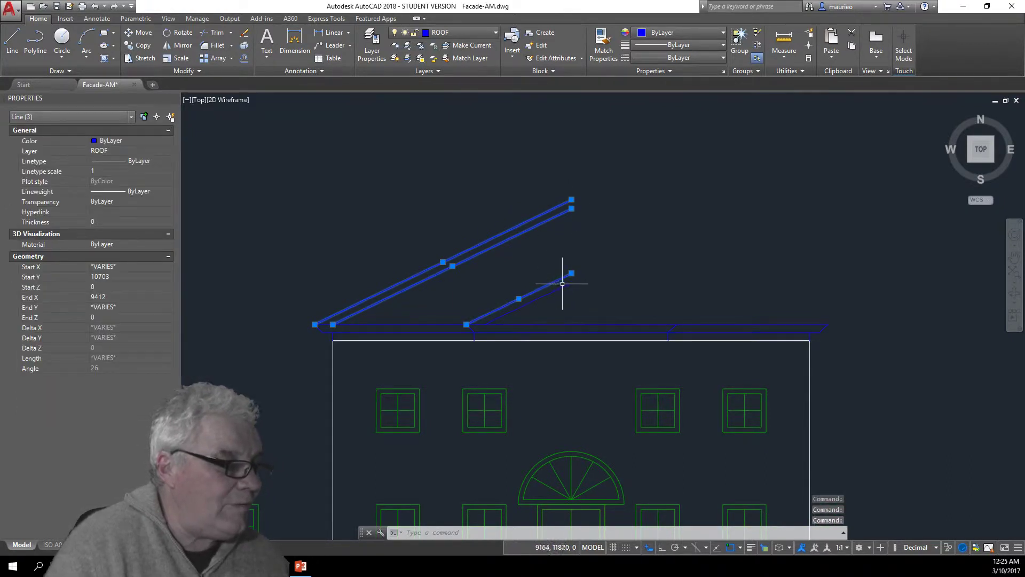
left_click(563, 284)
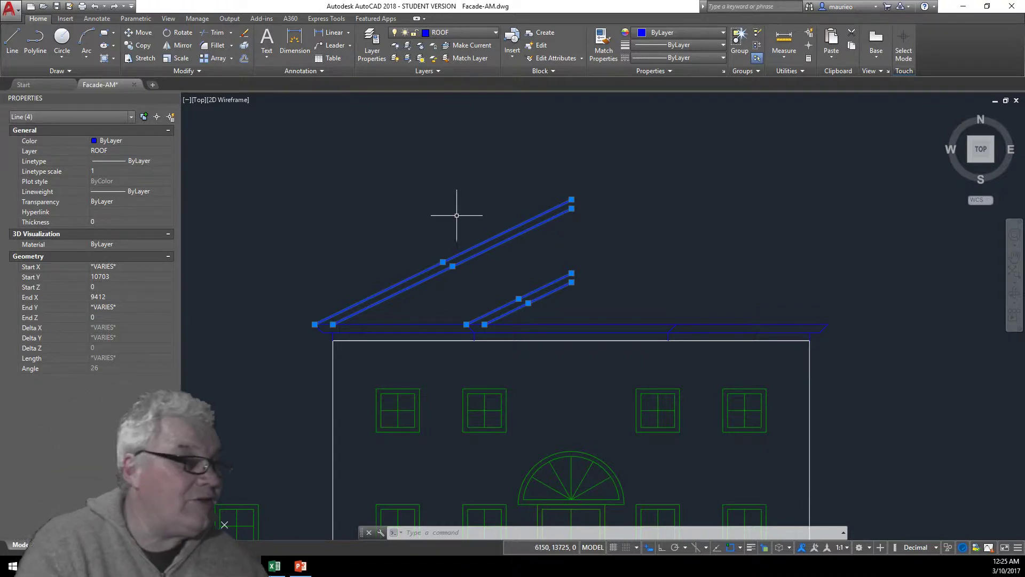
- Mirror-copy the selected roof lines about a vertical line through the roof peak
left_click(573, 199)
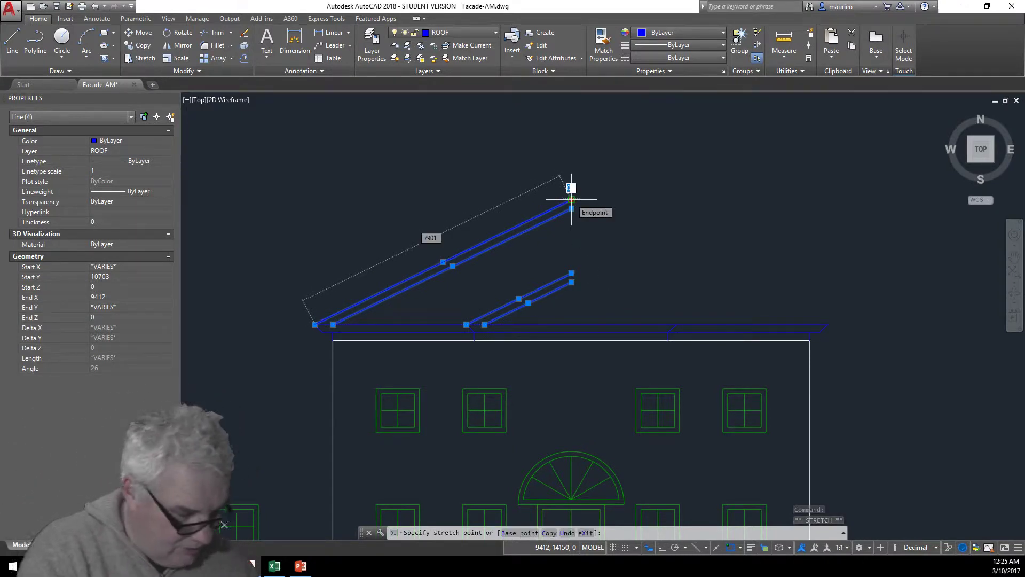
right_click(572, 199)
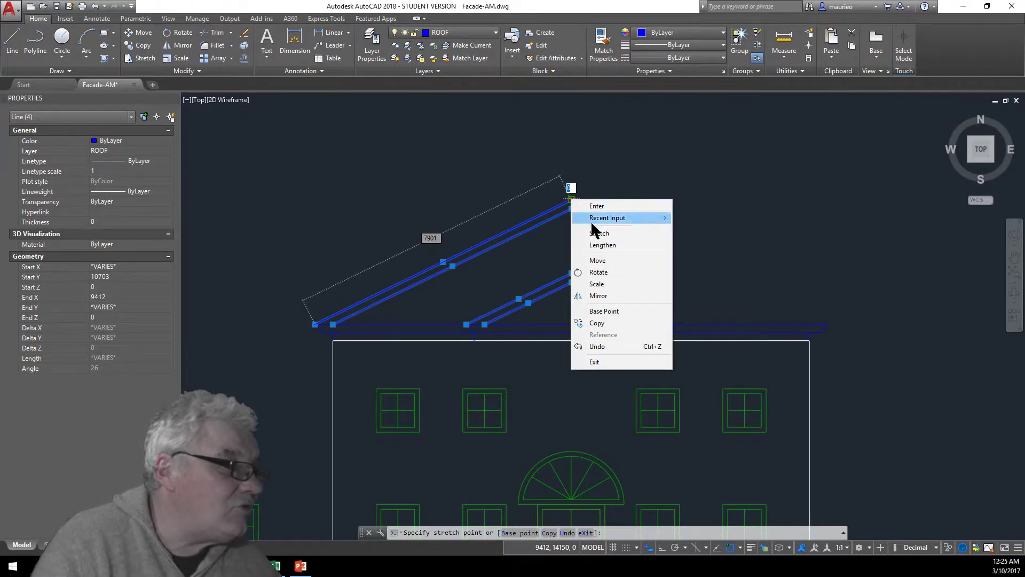
left_click(603, 296)
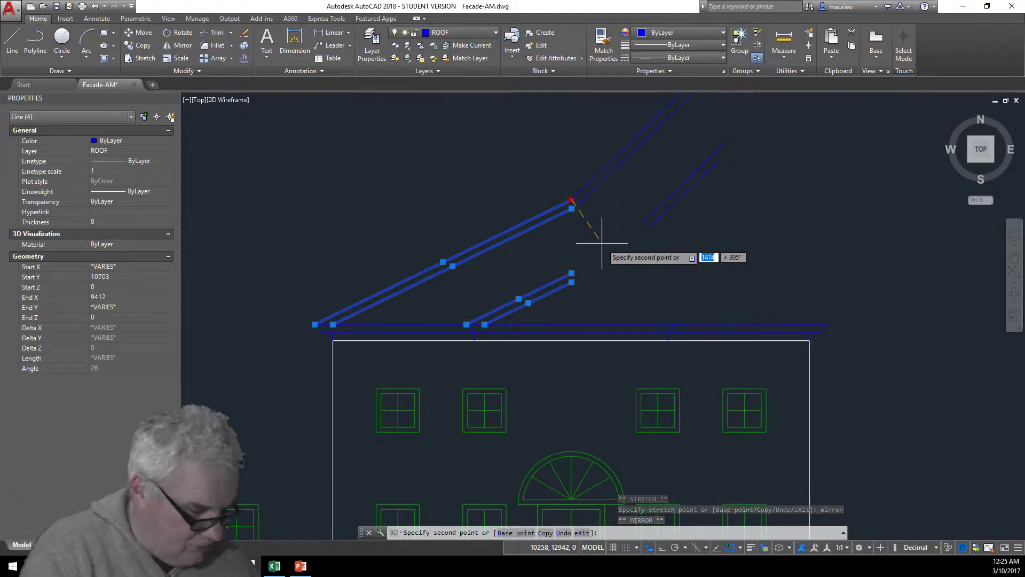
right_click(602, 243)
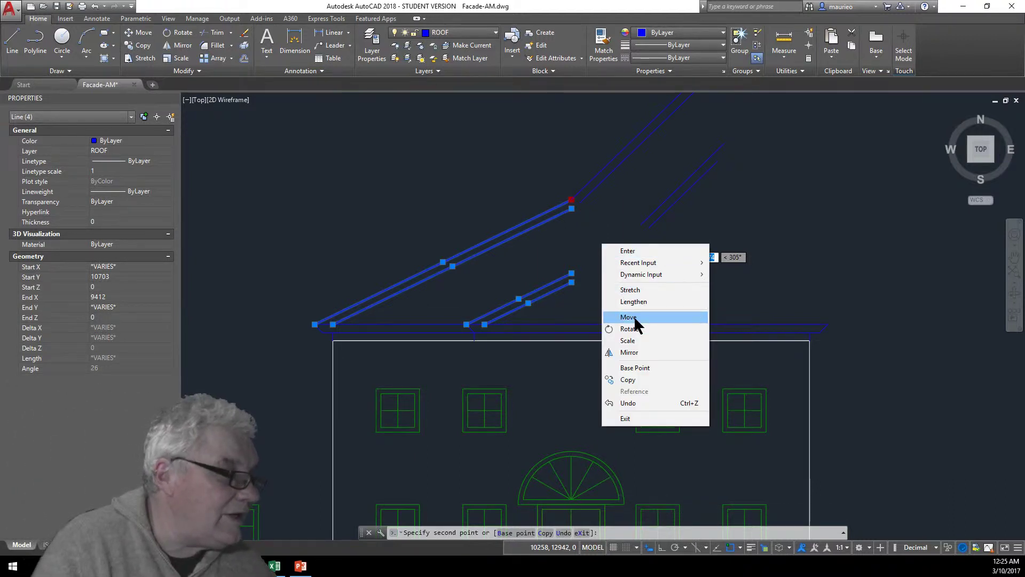
left_click(634, 380)
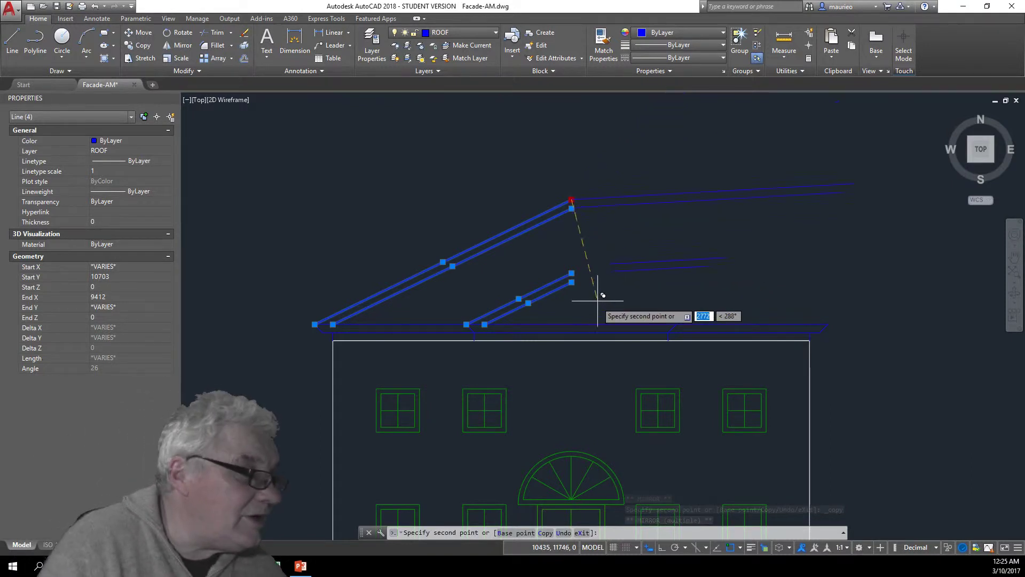
left_click(570, 322)
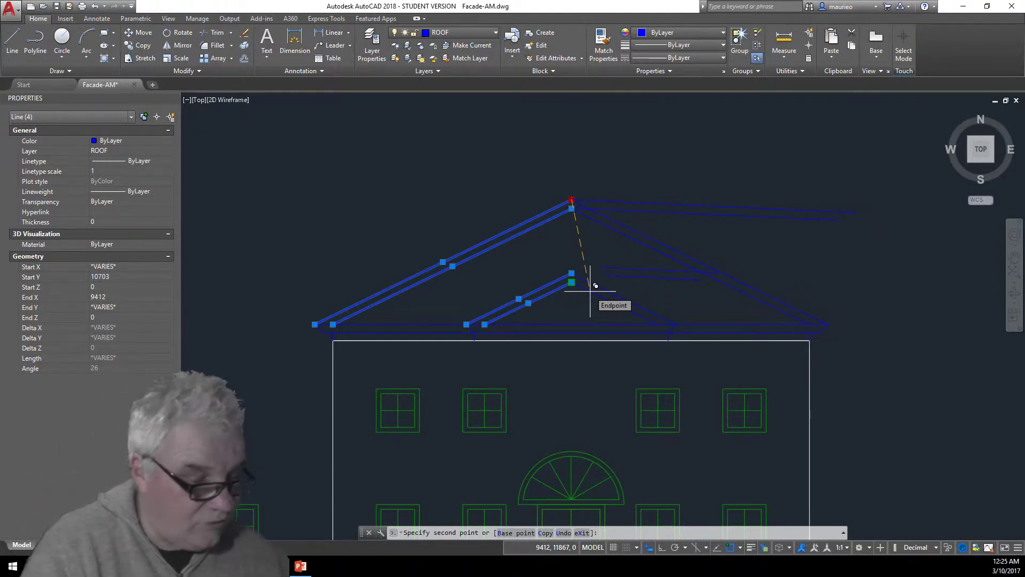
key("Escape")
key("Escape")
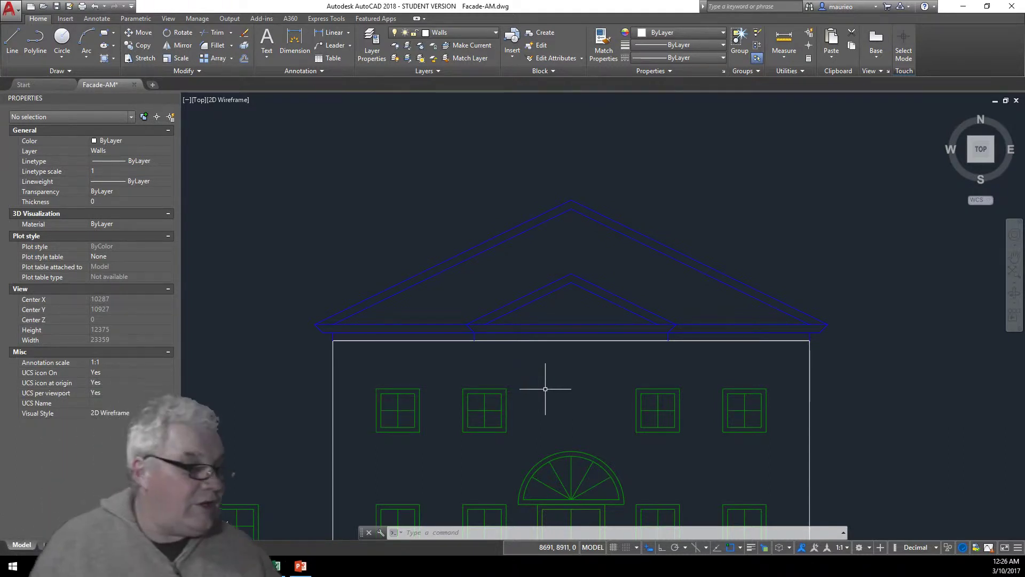
left_click(670, 433)
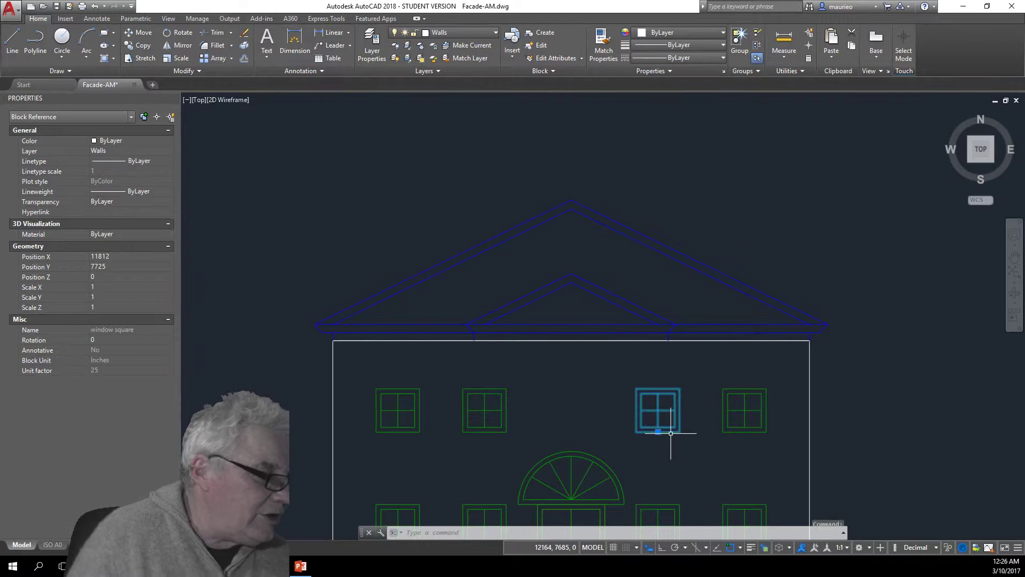
right_click(689, 469)
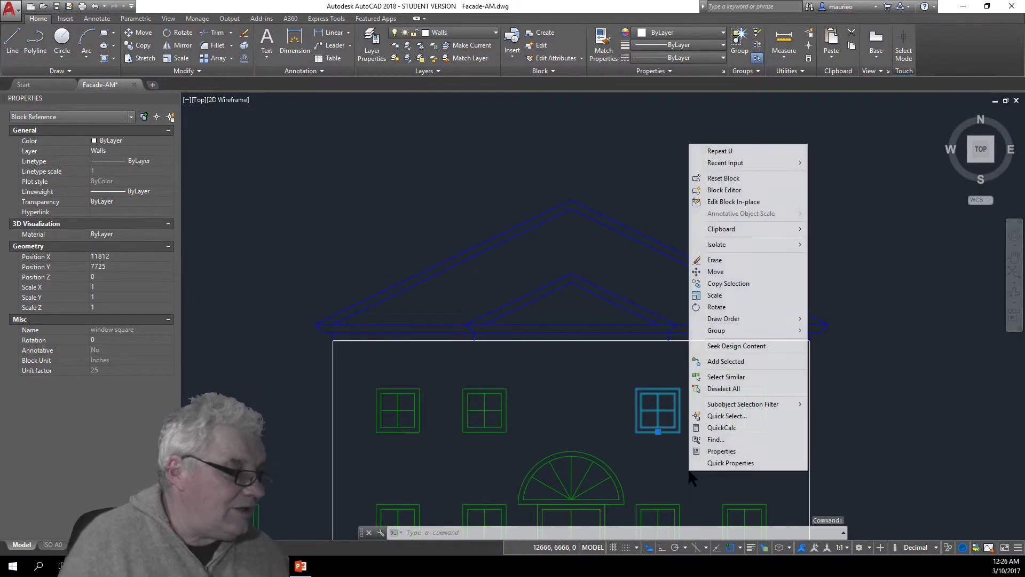
left_click(711, 272)
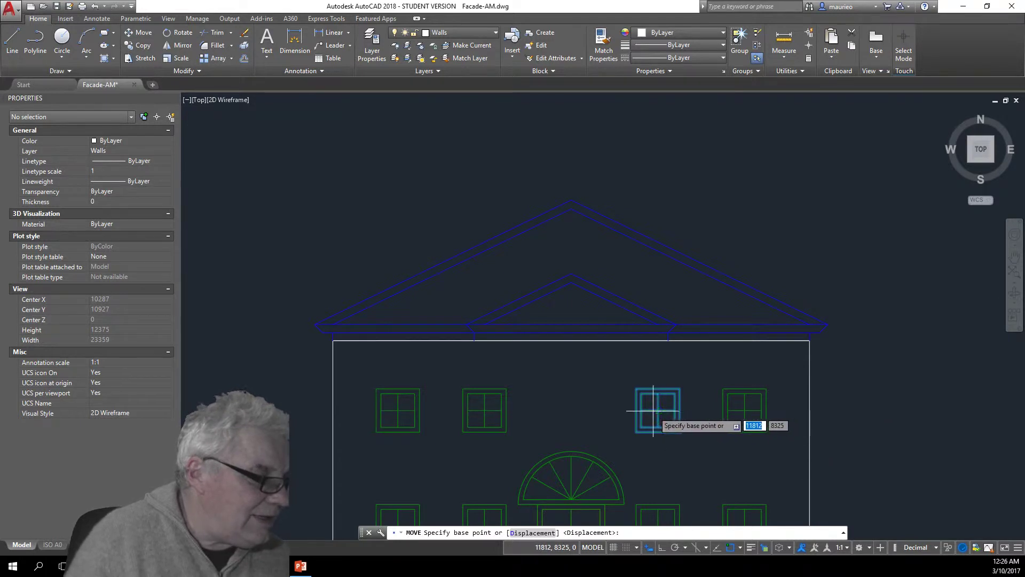
left_click(717, 548)
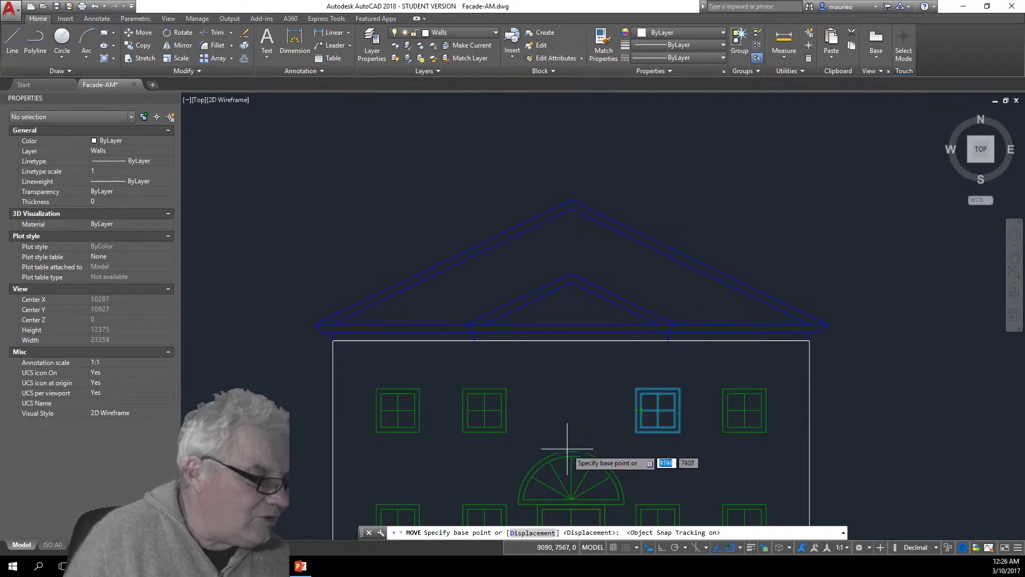
left_click(571, 508)
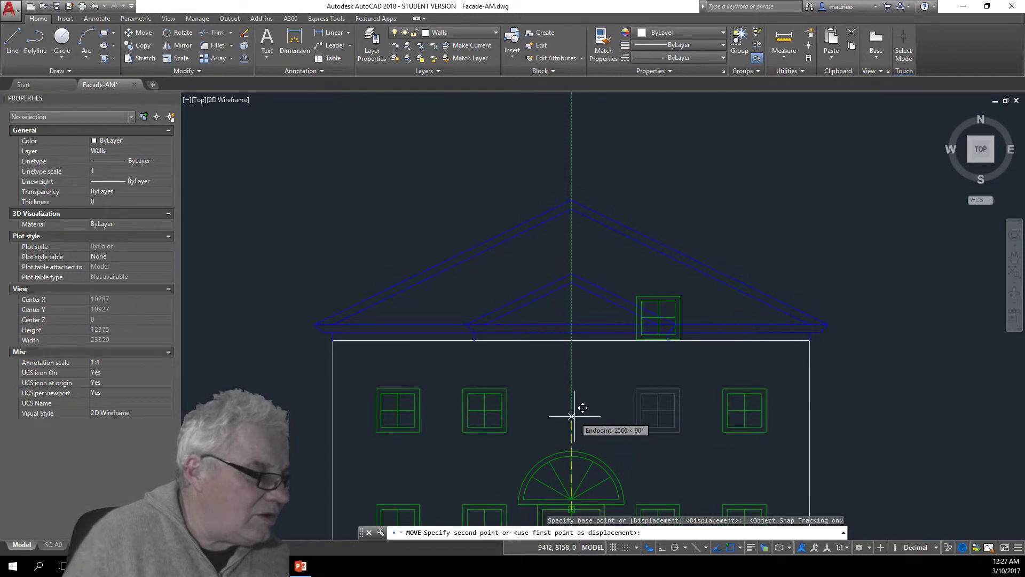
key("Escape")
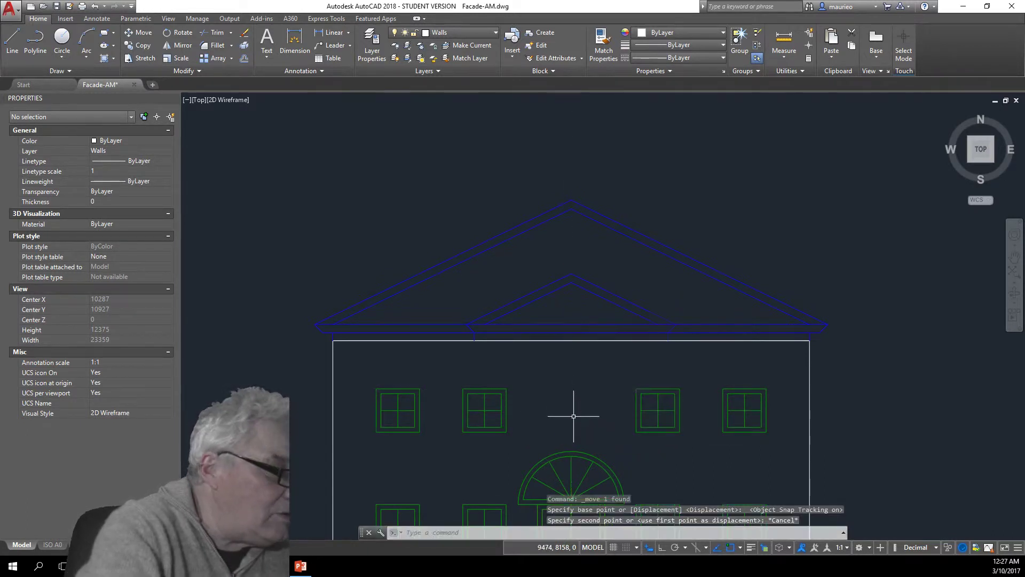
left_click(665, 433)
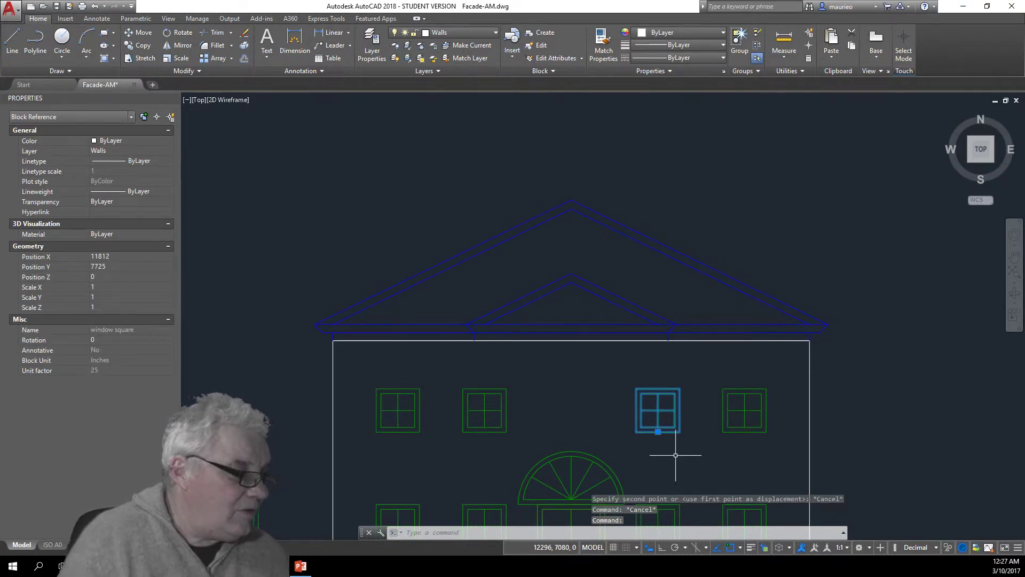
- Copy the square window by its bottom midpoint to the upper-row centre above the arched window
right_click(676, 455)
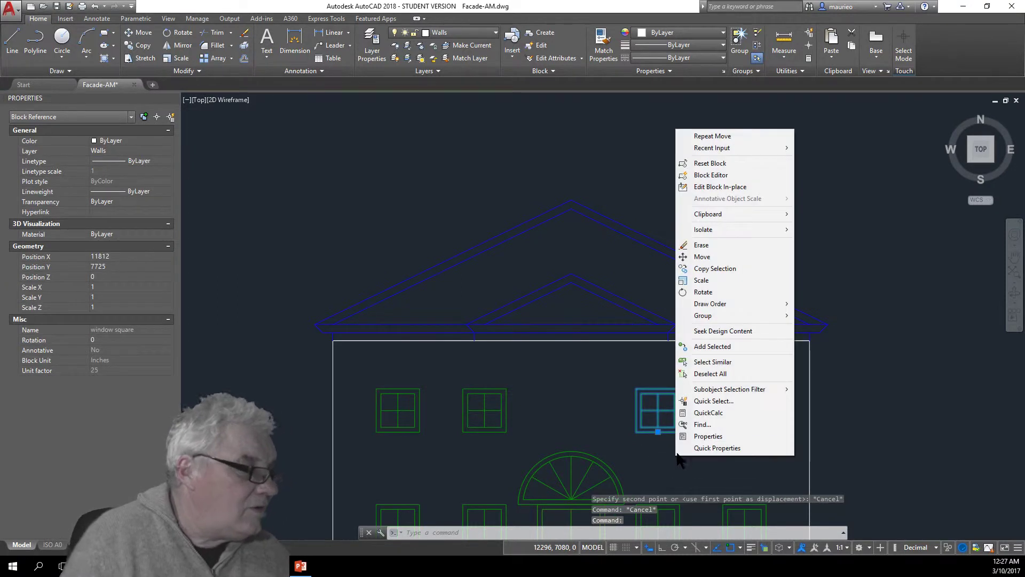
left_click(706, 268)
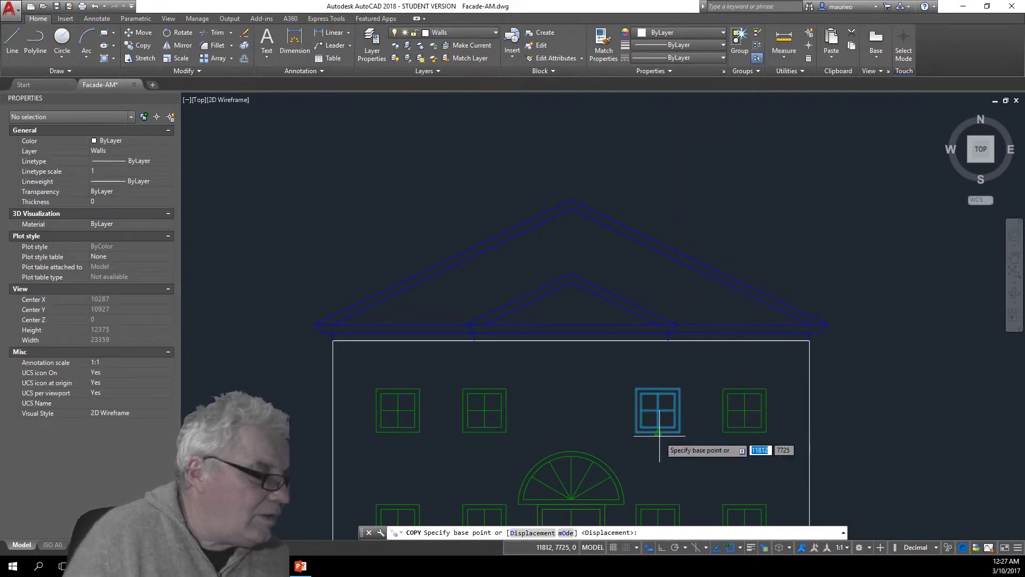
left_click(657, 431)
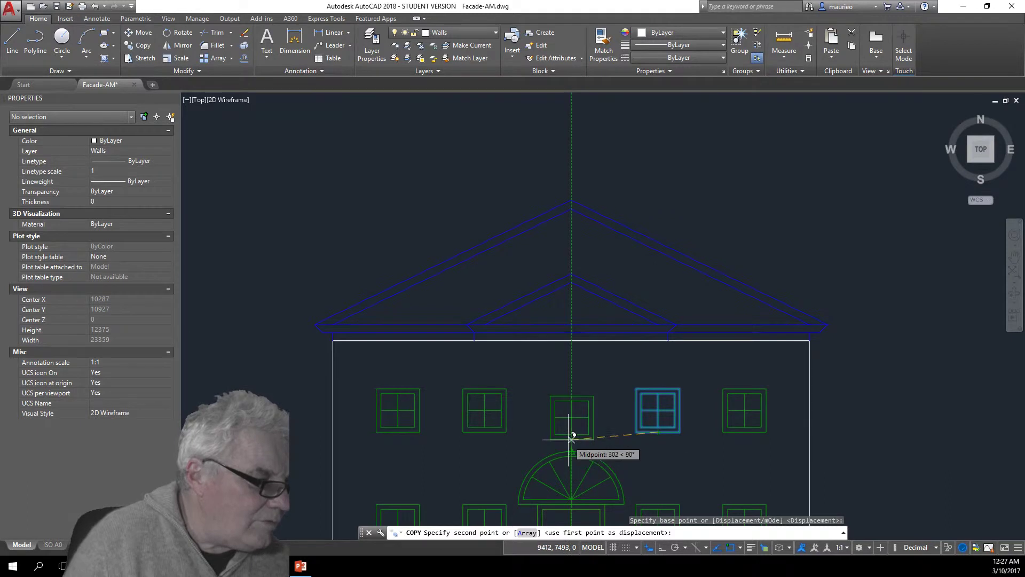
left_click(572, 430)
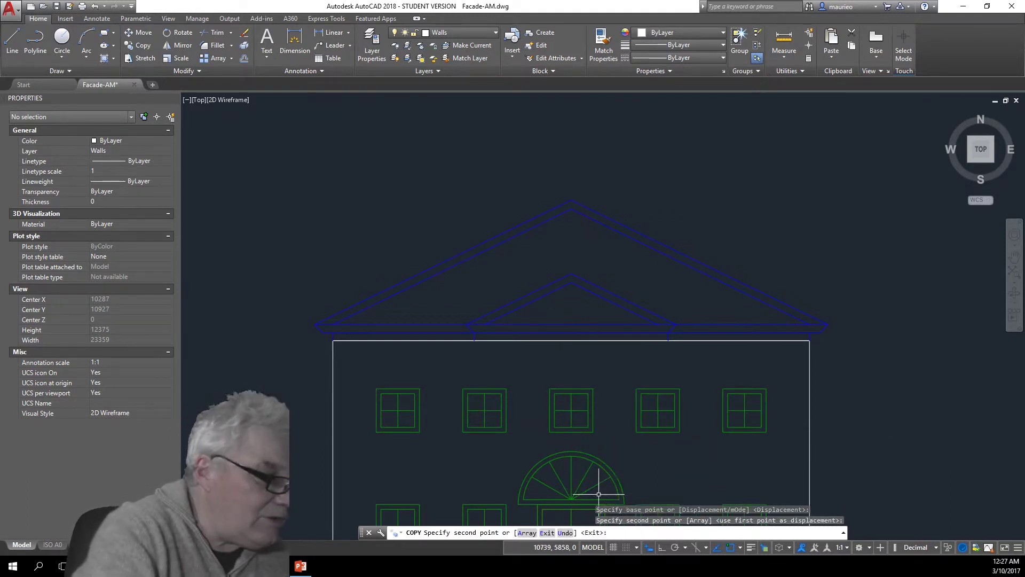
key("Escape")
key("Escape")
key("Escape")
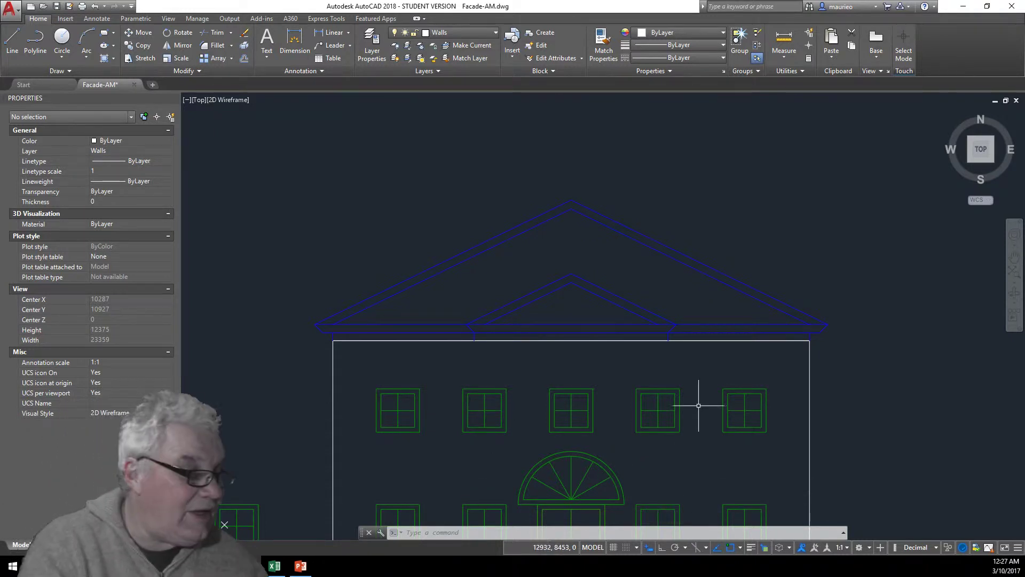
left_click(594, 419)
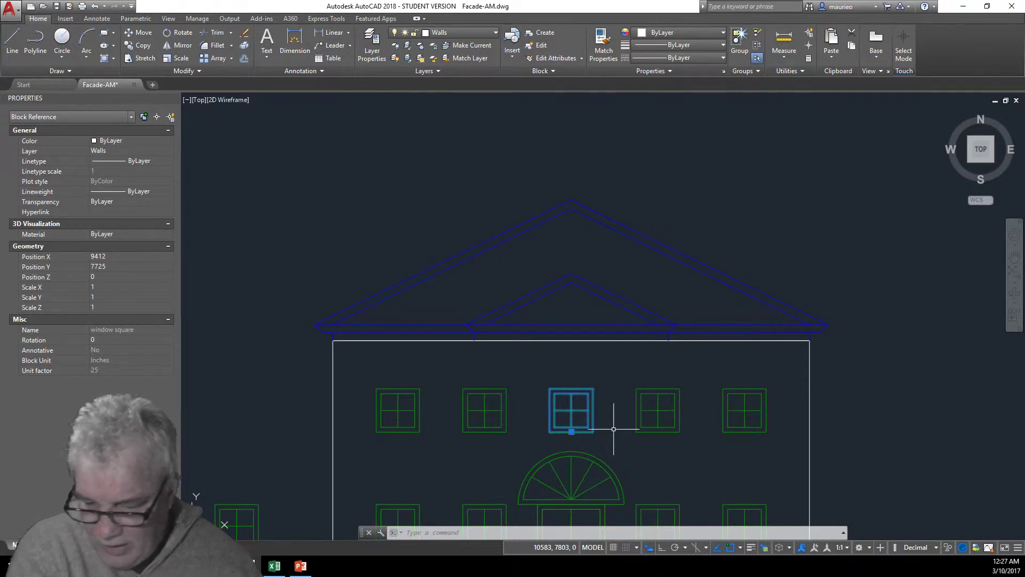
right_click(613, 428)
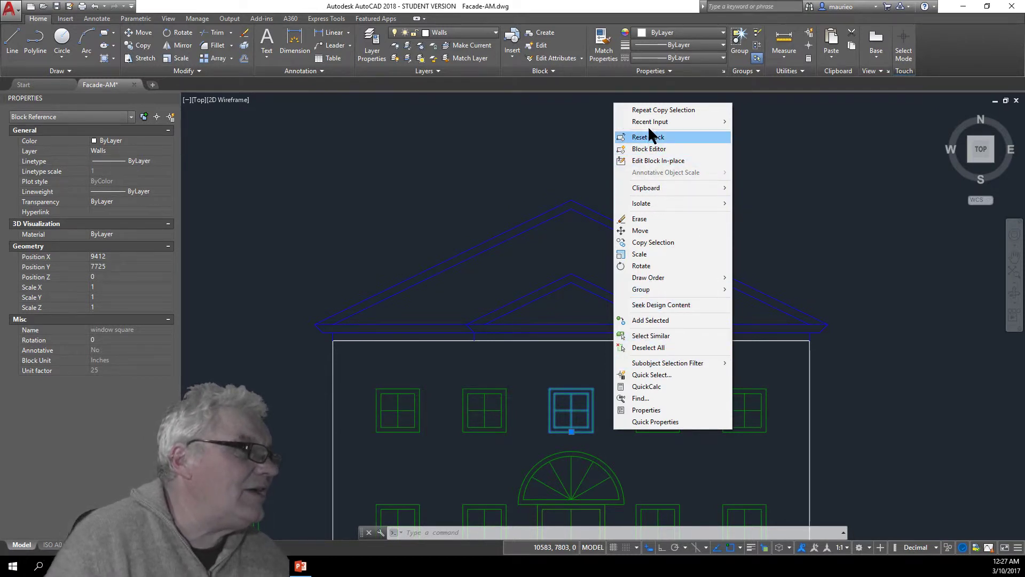
mouse_move(656, 207)
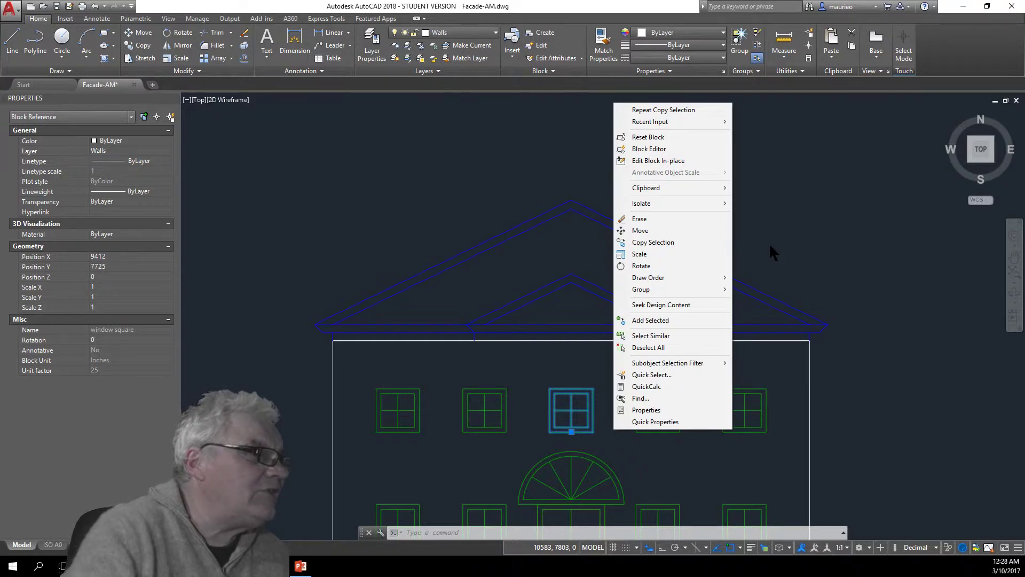
key("Escape")
key("Escape")
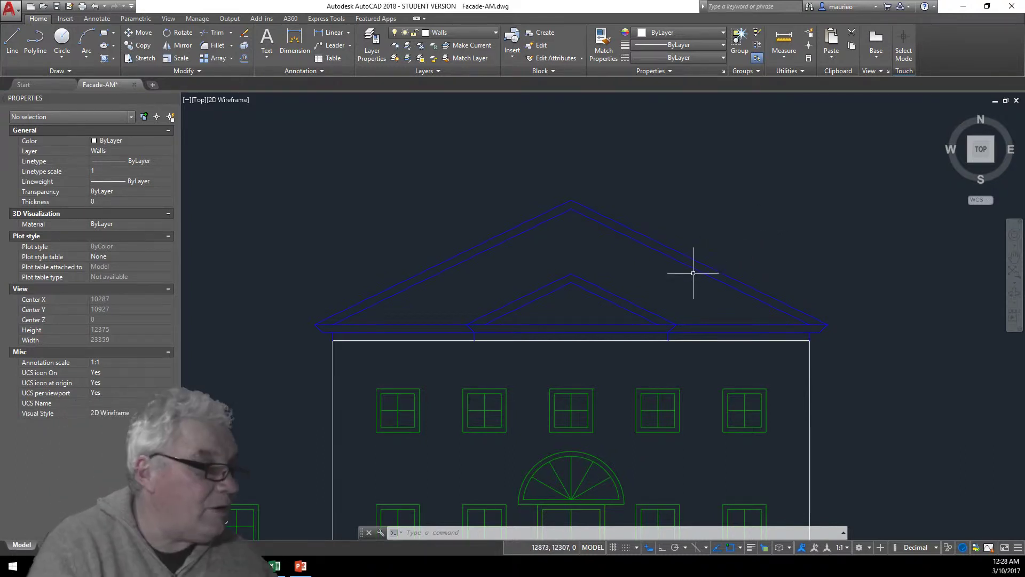
- Rotate the centre upper window 45° about its centre point into a diamond
left_click(592, 390)
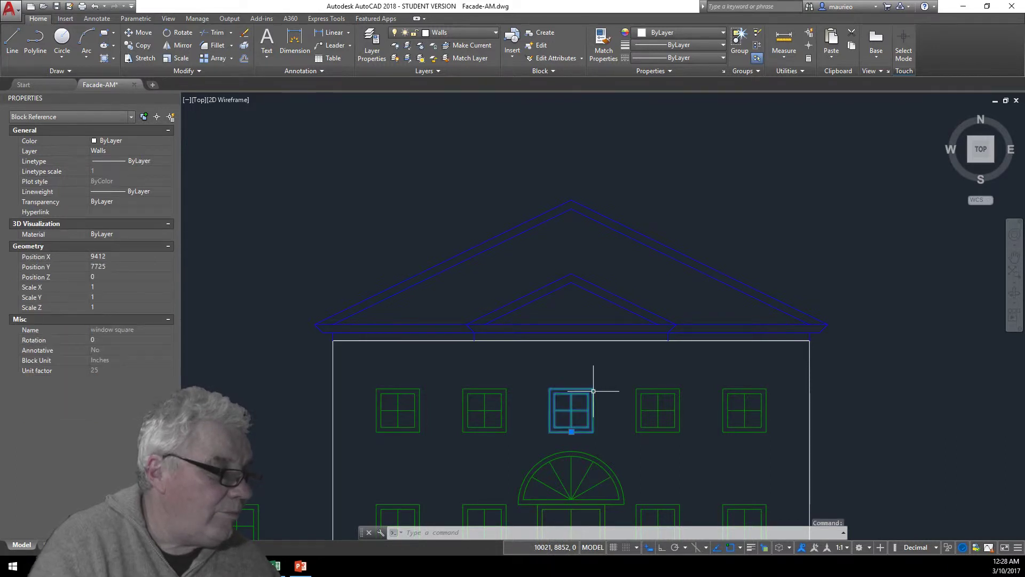
left_click(571, 431)
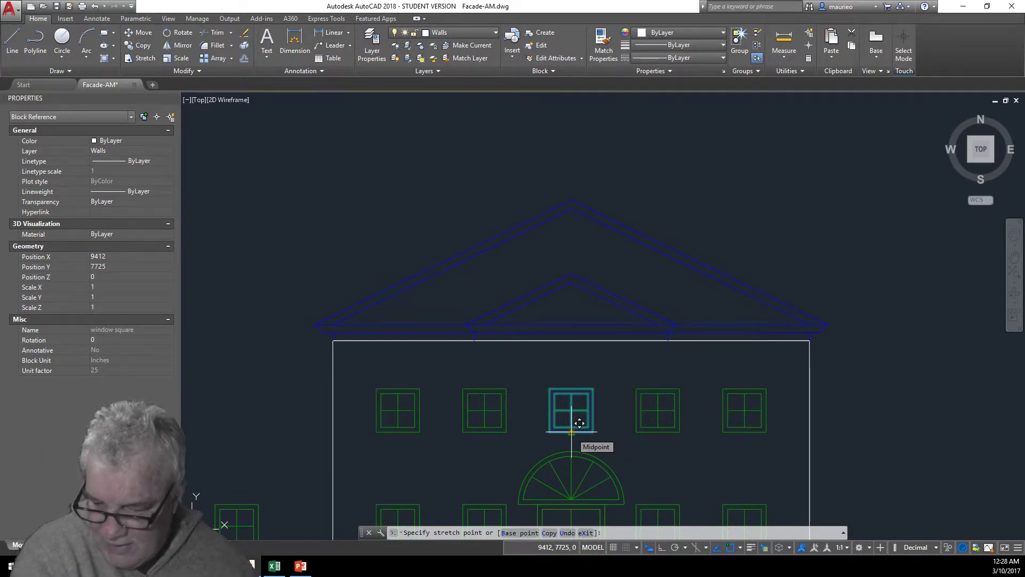
right_click(572, 433)
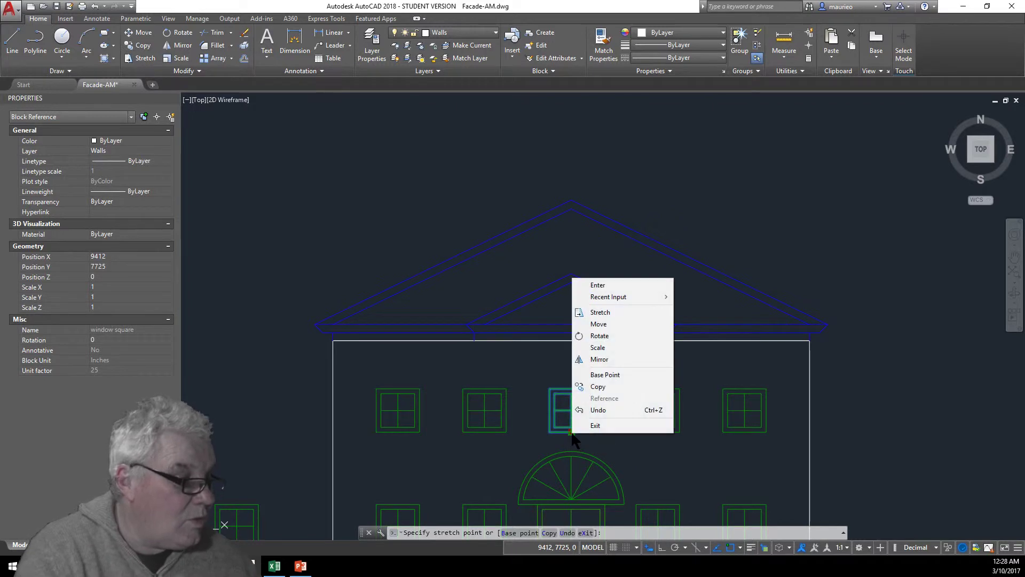
left_click(604, 376)
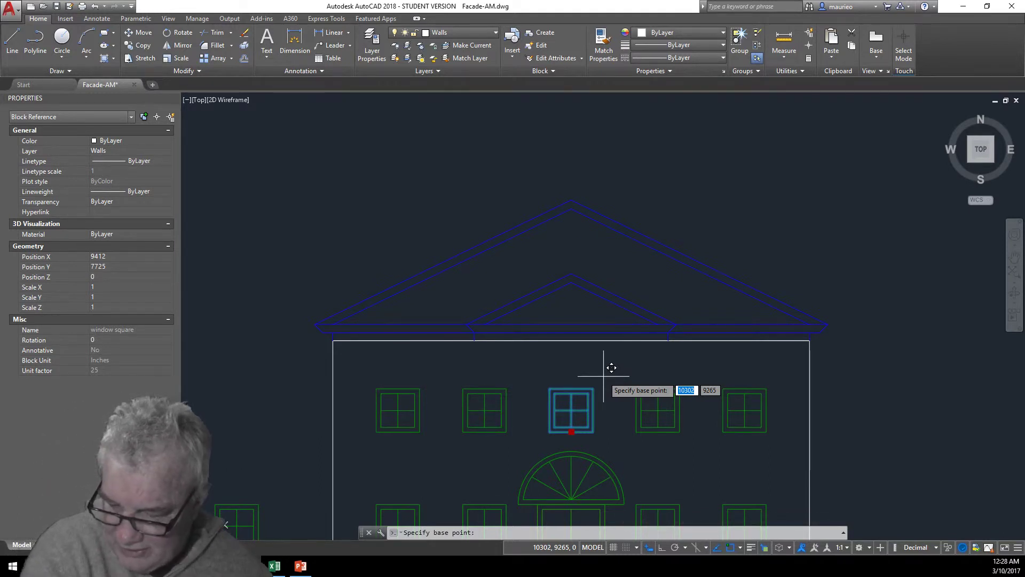
left_click(571, 410)
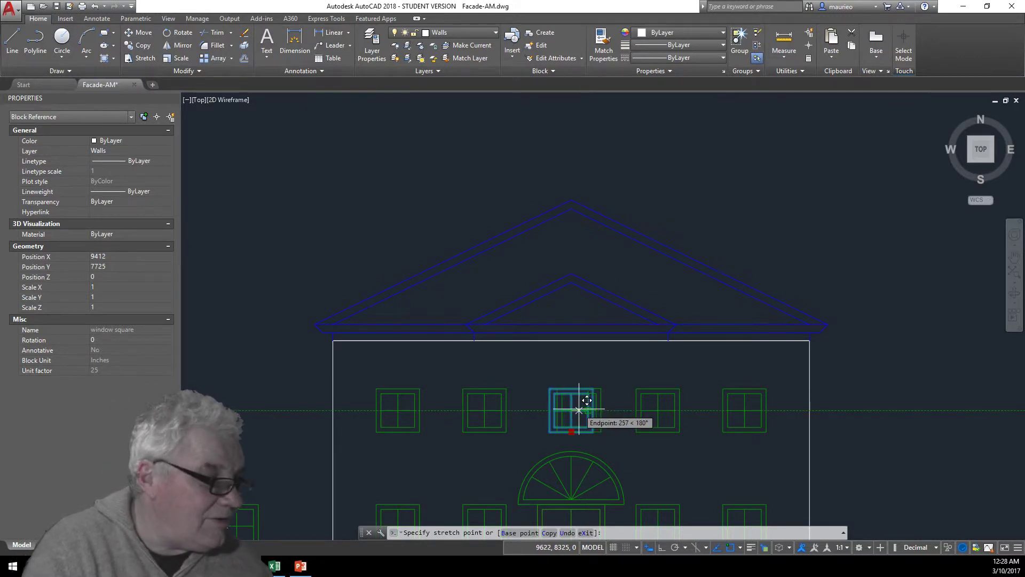
right_click(579, 410)
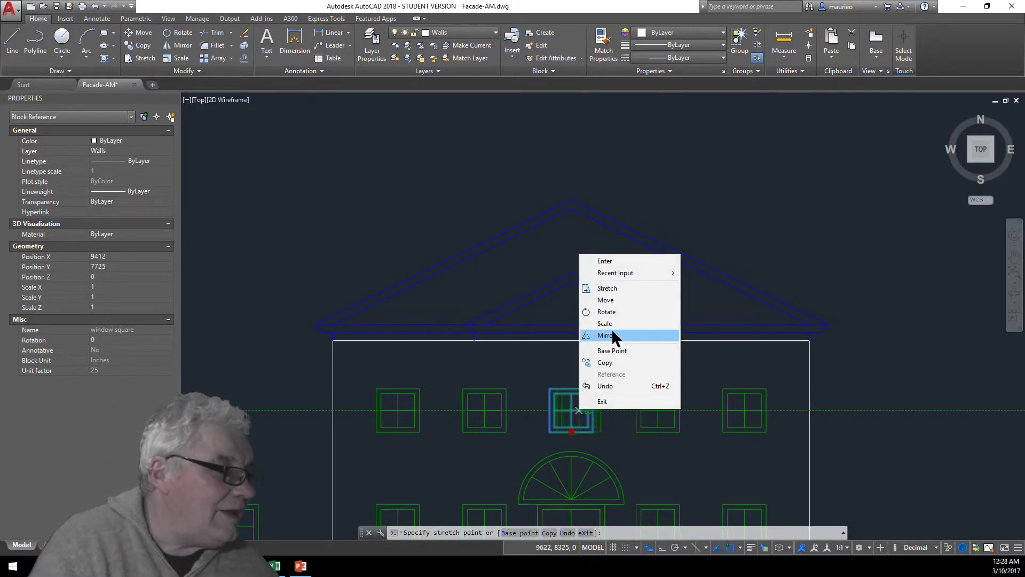
left_click(606, 313)
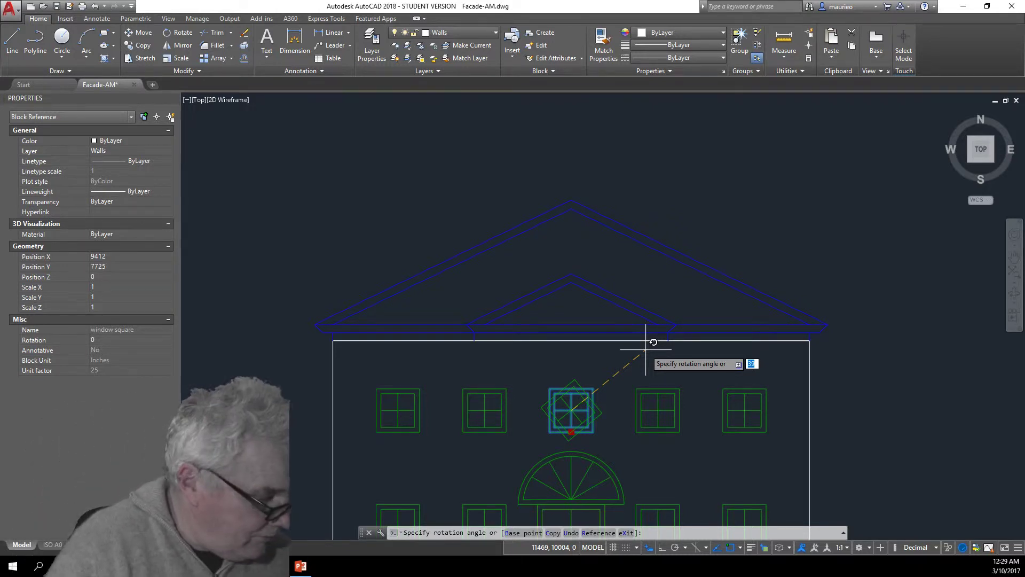
type("45")
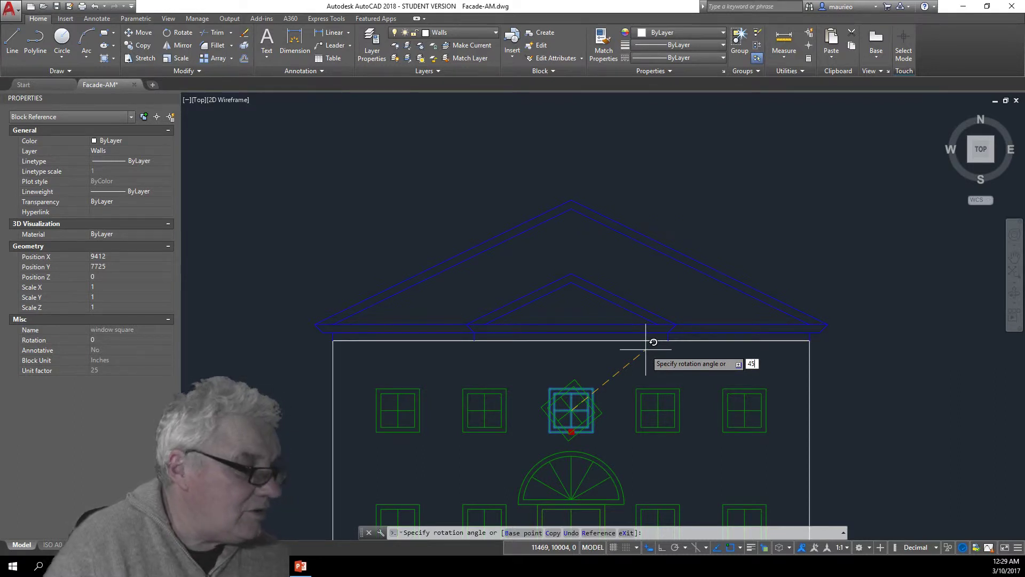
key("Return")
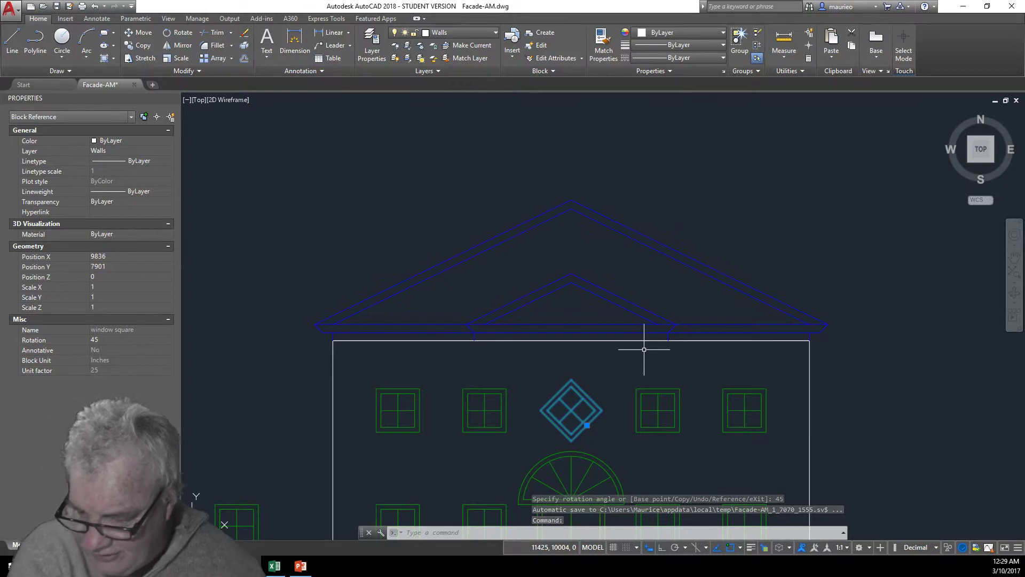
left_click(587, 425)
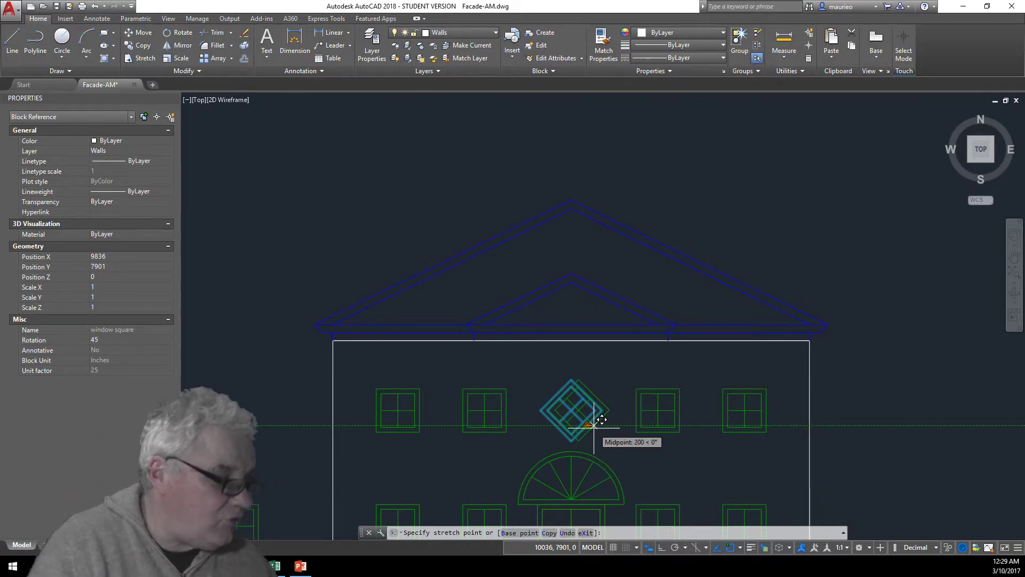
- Scale the diamond window by 0.7 about its centre, then deselect it
right_click(594, 427)
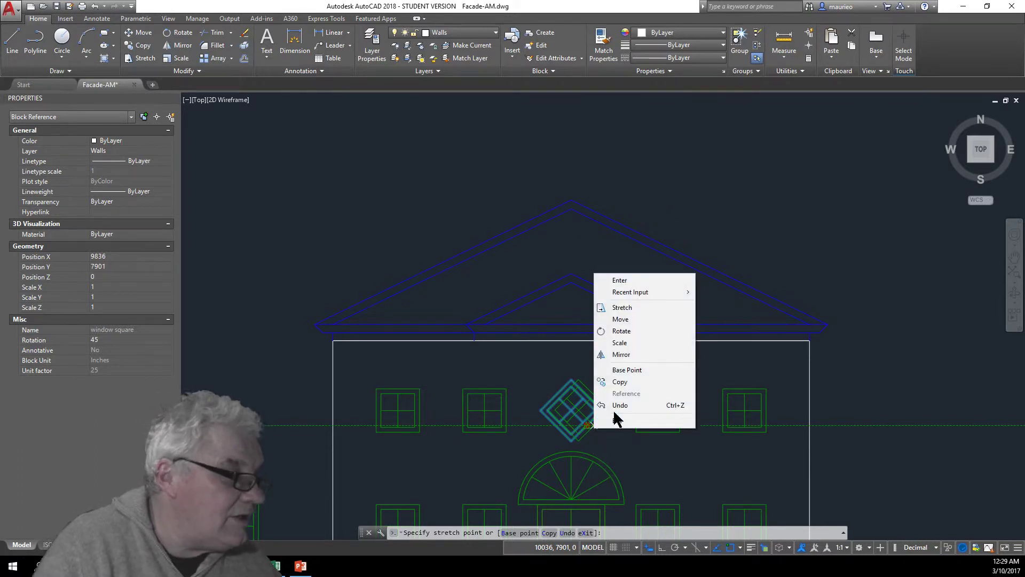
left_click(626, 370)
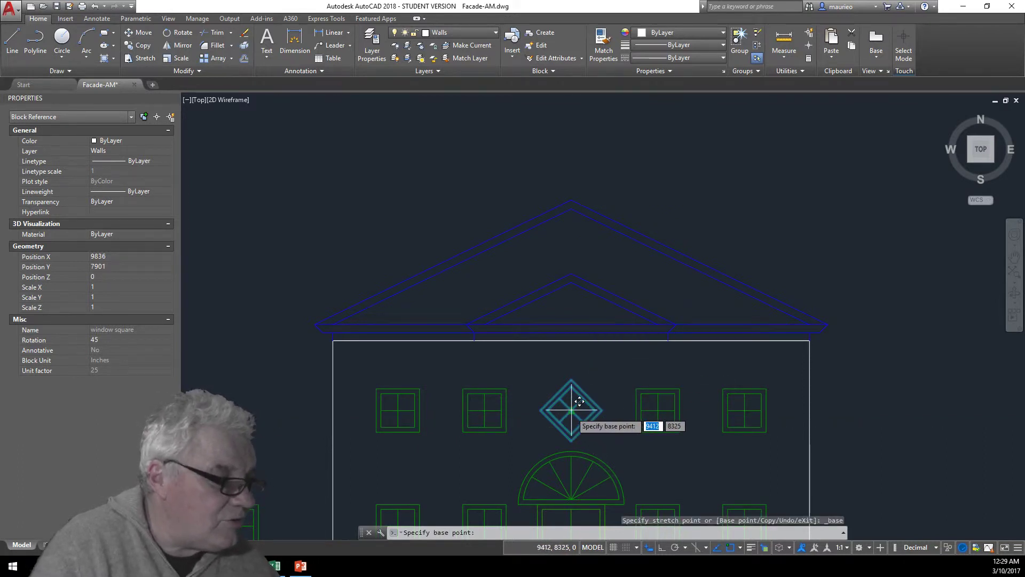
left_click(579, 402)
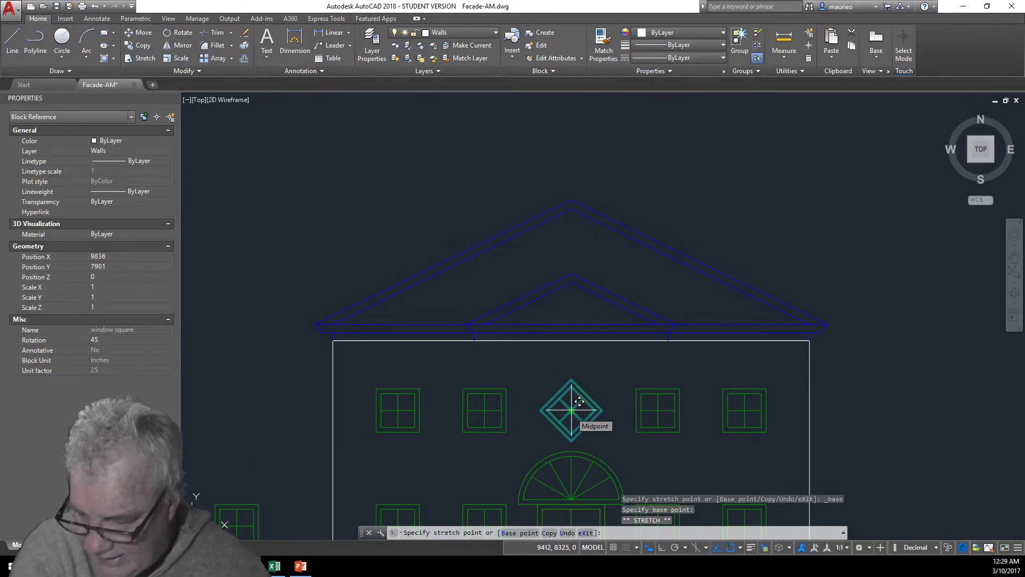
right_click(571, 410)
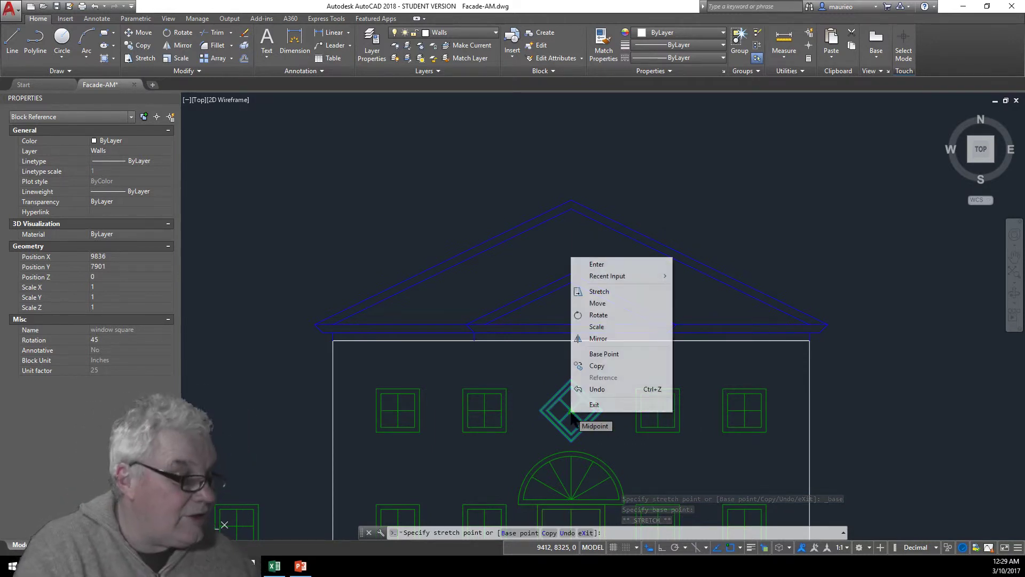
left_click(597, 326)
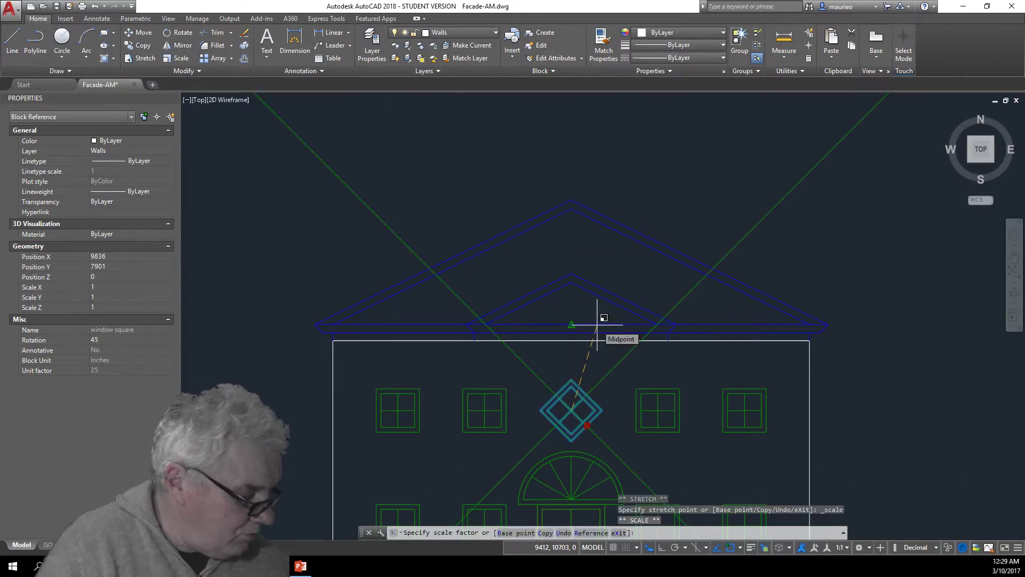
type(".")
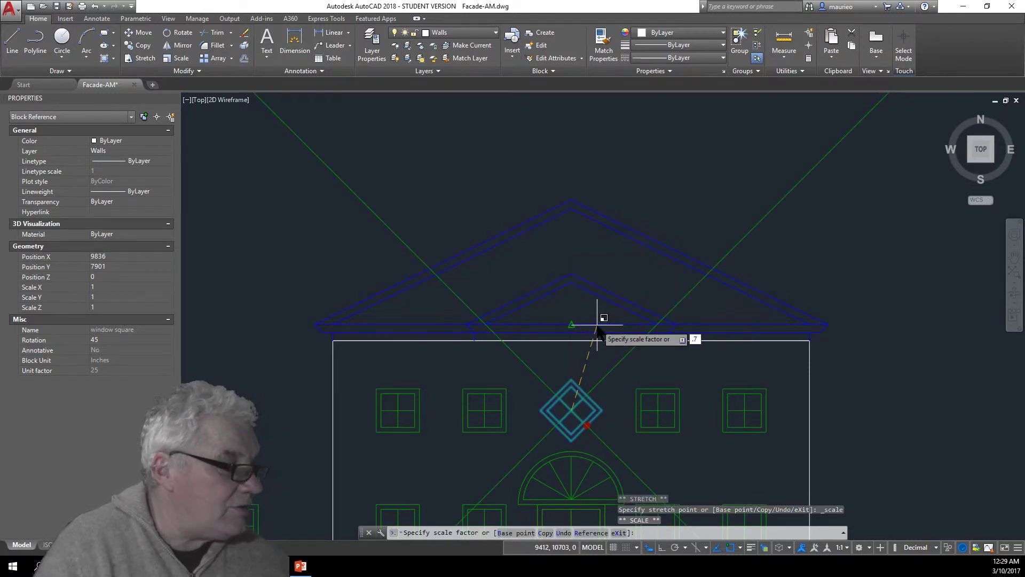
type("7")
key("Return")
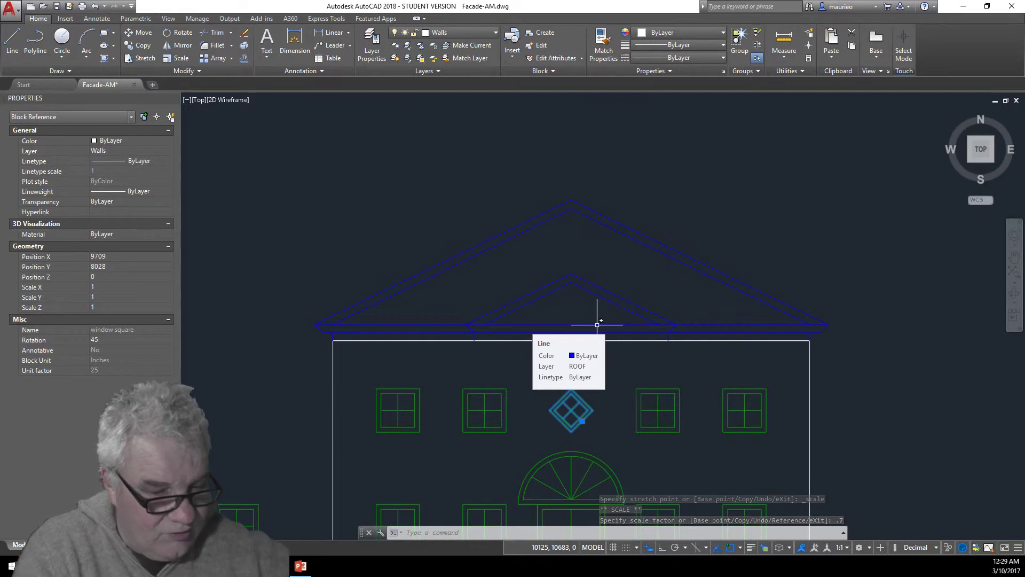
key("Escape")
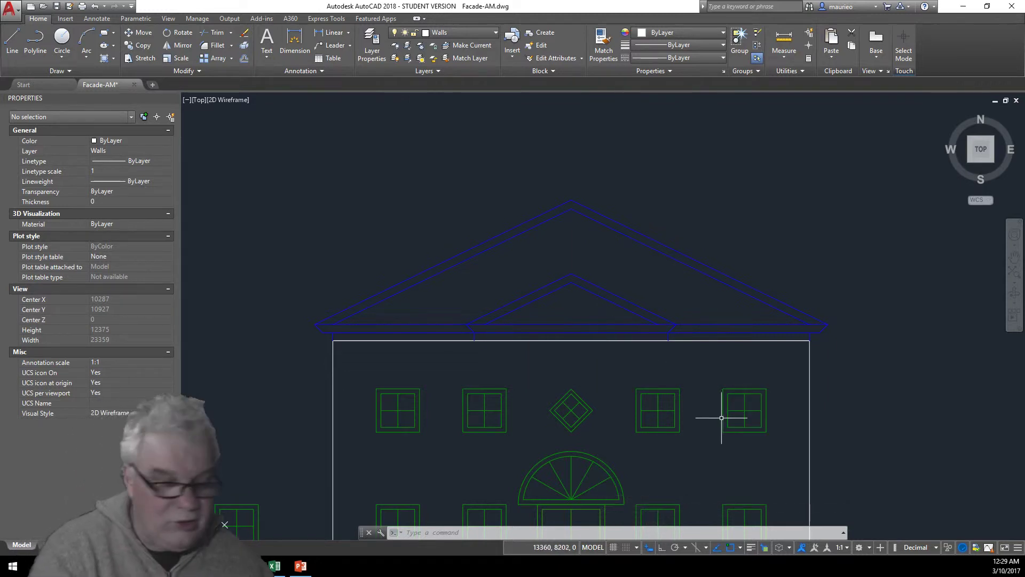
- Scale the arched door window to 0.65 from its base point, then deselect it
left_click(621, 478)
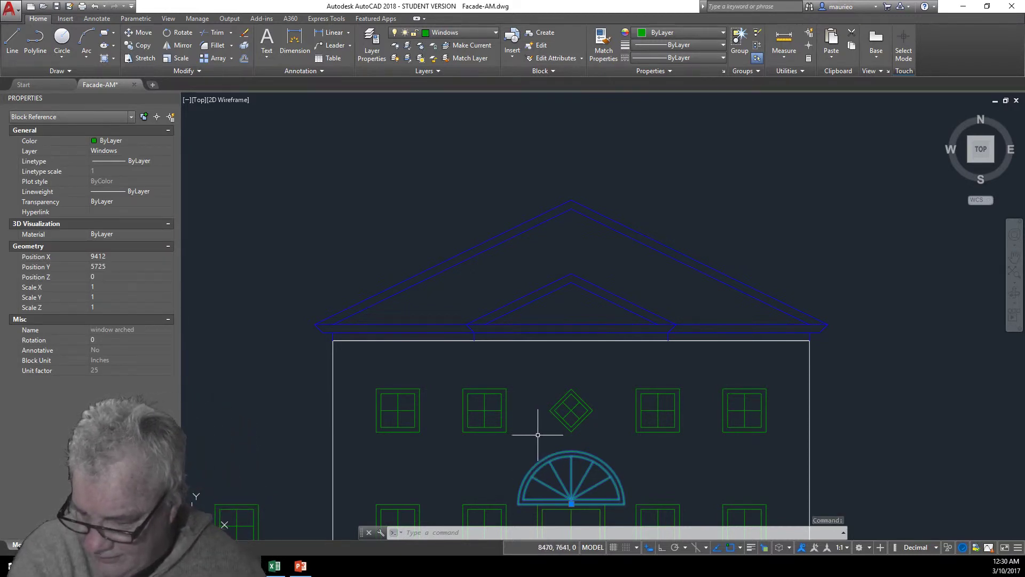
left_click(572, 504)
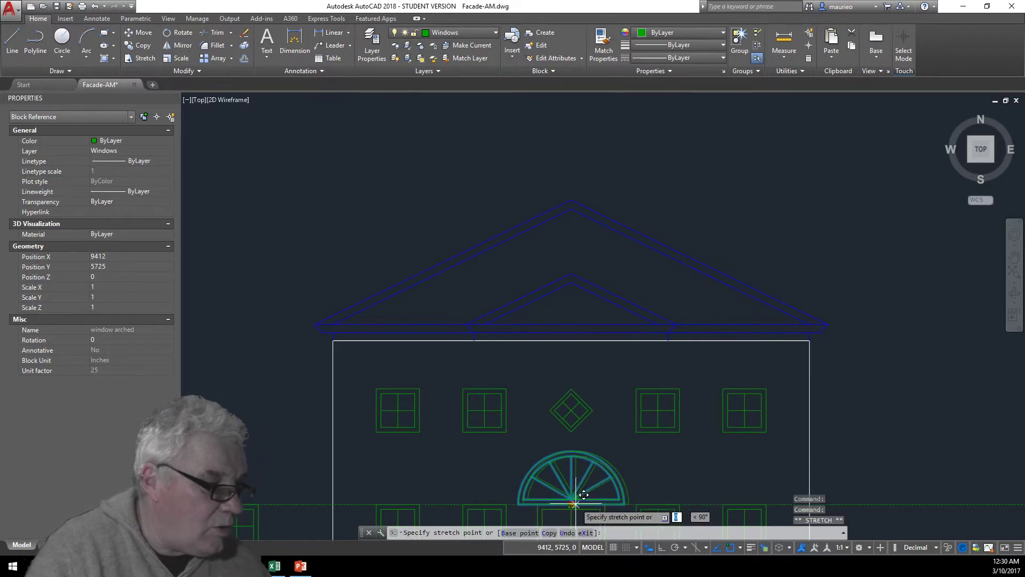
right_click(576, 504)
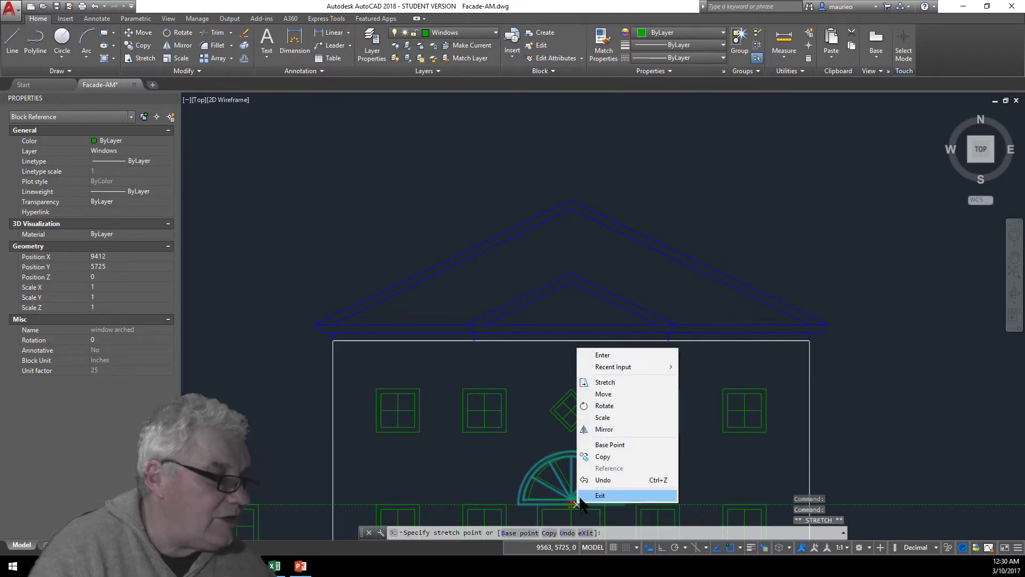
left_click(602, 418)
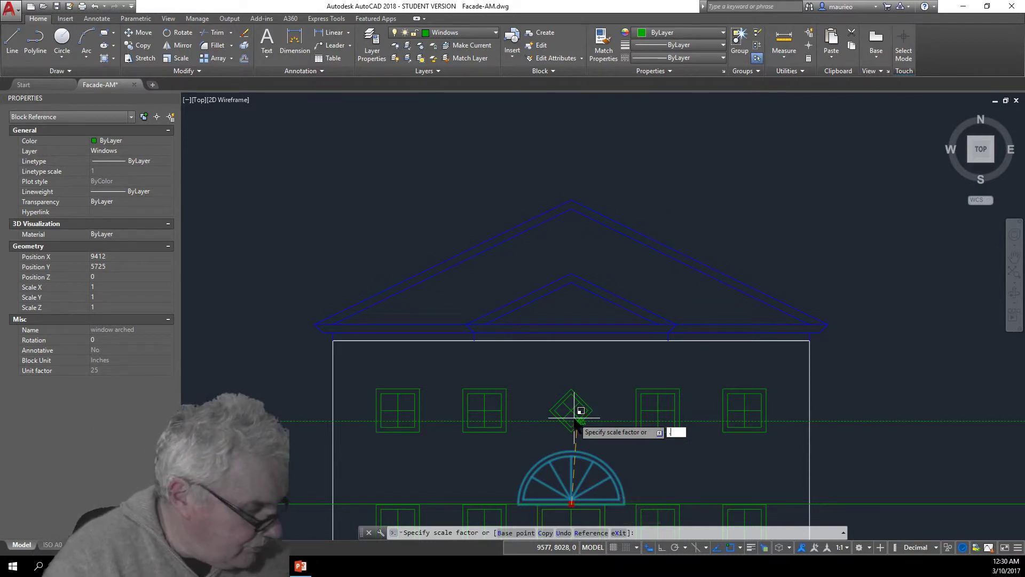
type("6")
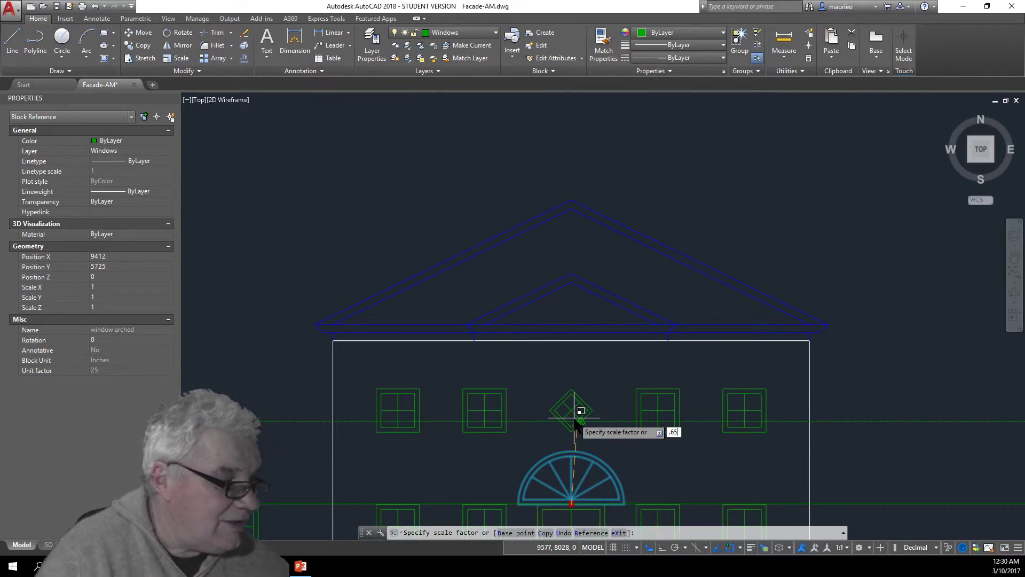
type("5")
key("Return")
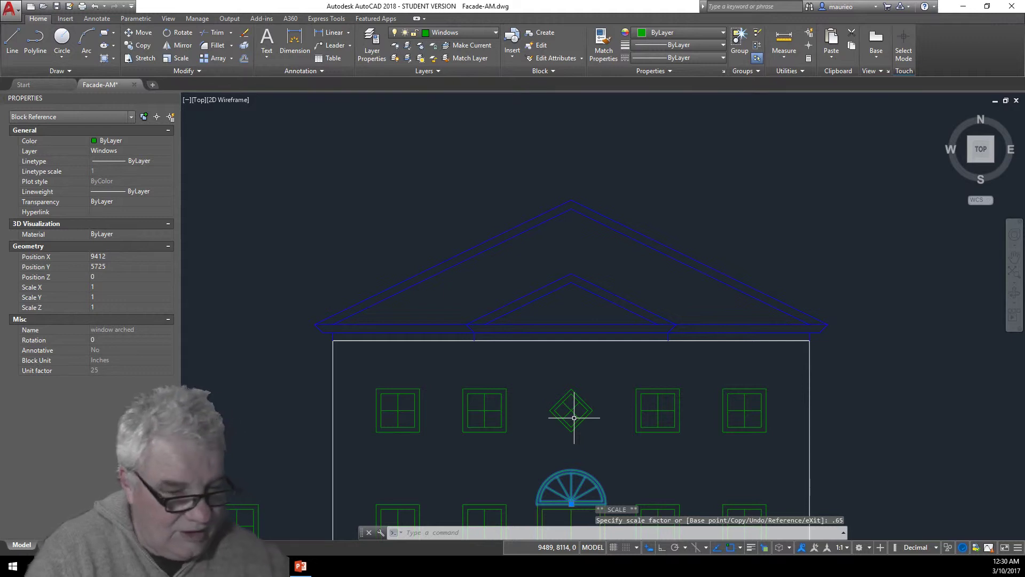
key("Escape")
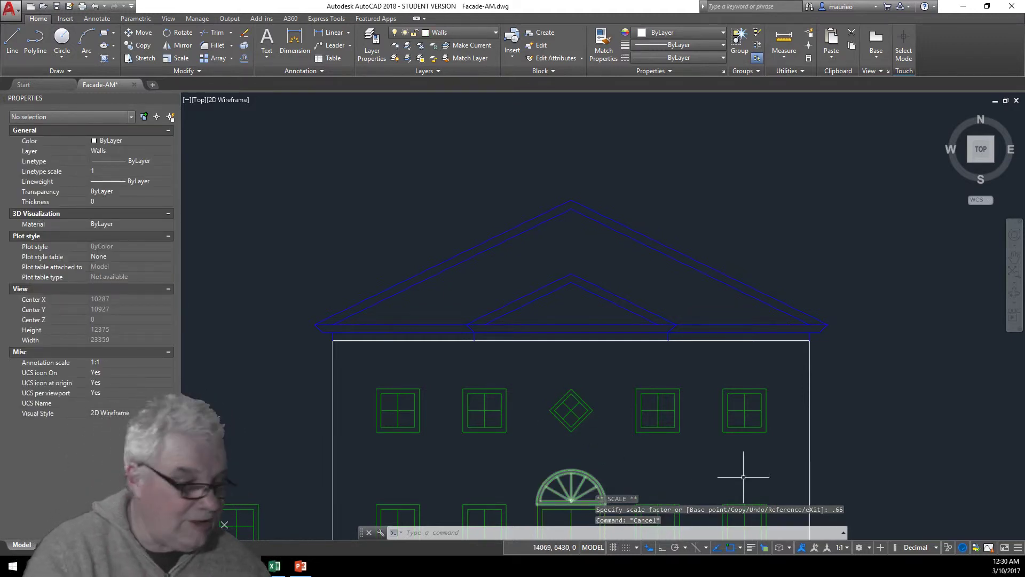
scroll(578, 496, "down", 2)
middle_click_drag(613, 488, 549, 404)
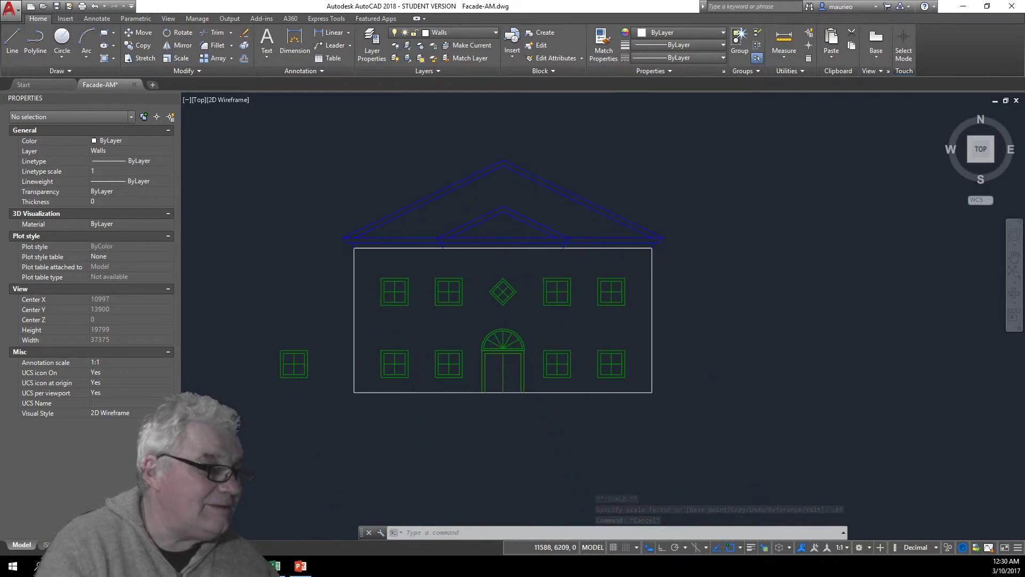
scroll(540, 393, "up", 2)
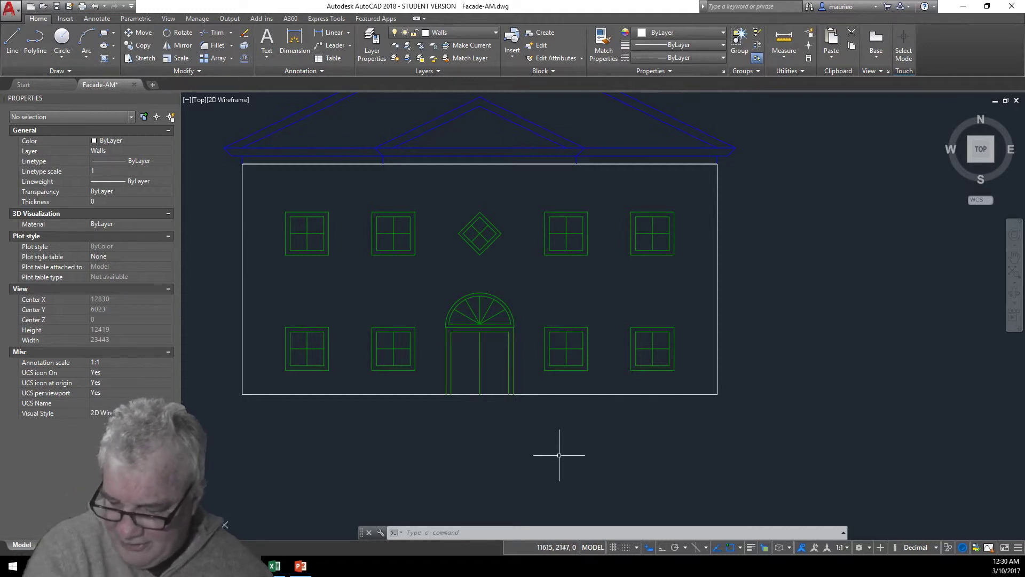
left_click(564, 394)
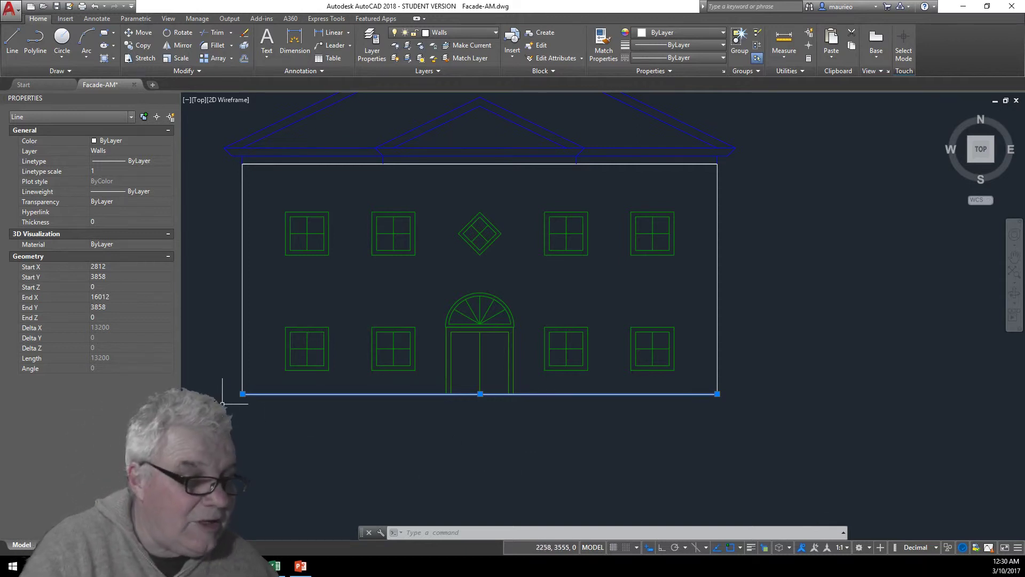
mouse_move(243, 394)
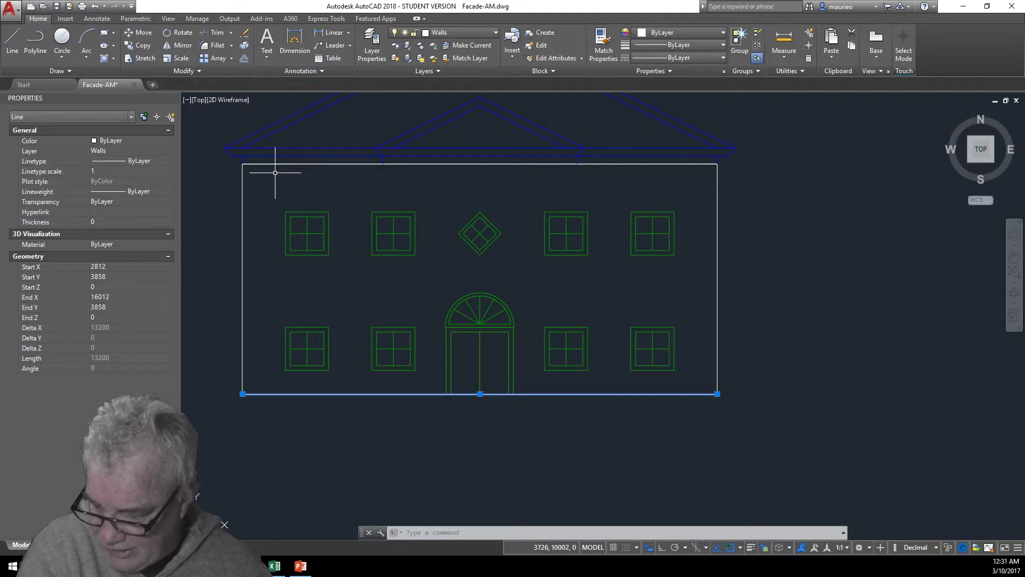
scroll(277, 172, "down", 4)
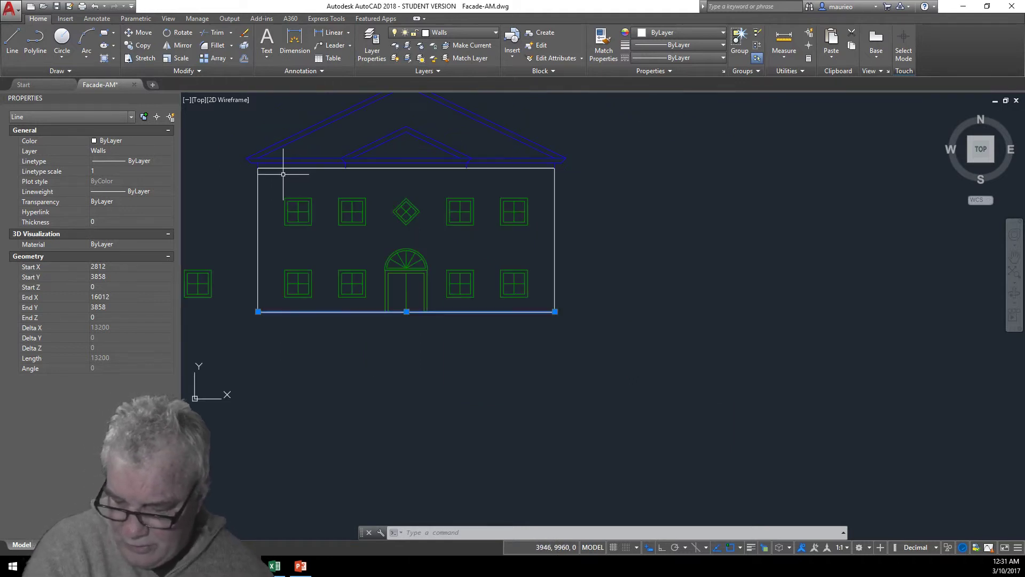
scroll(287, 176, "up", 2)
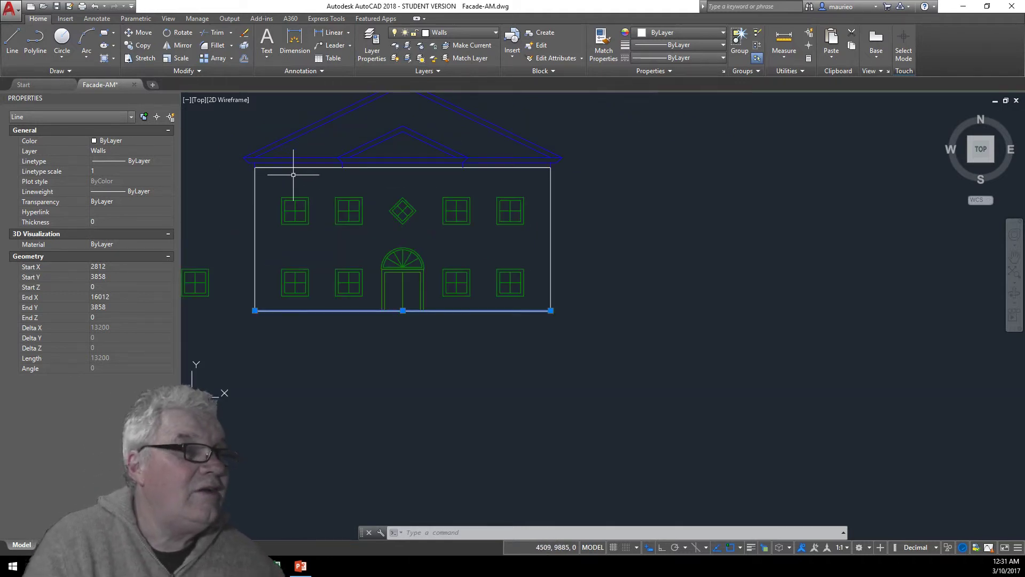
left_click(293, 132)
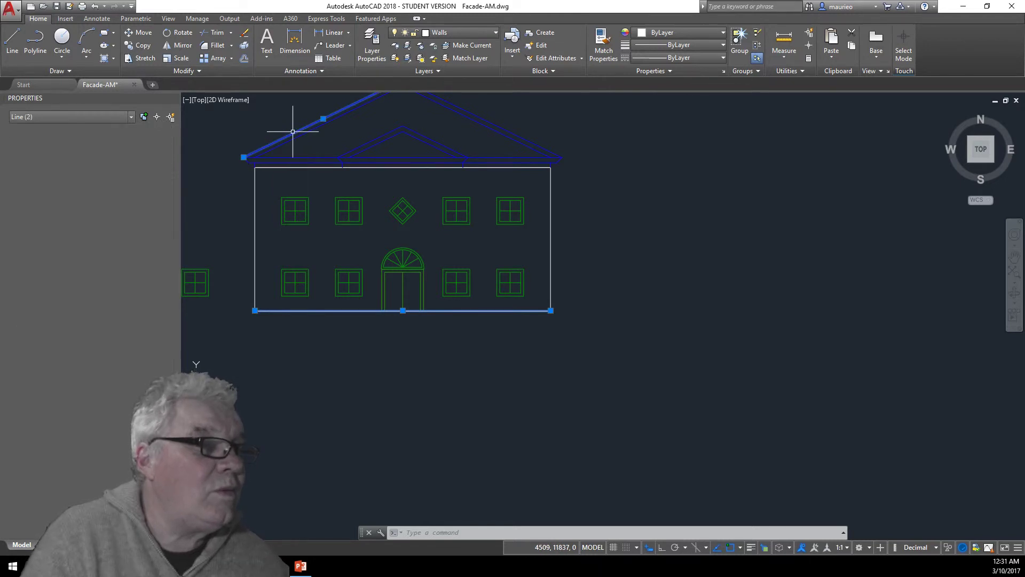
mouse_move(243, 158)
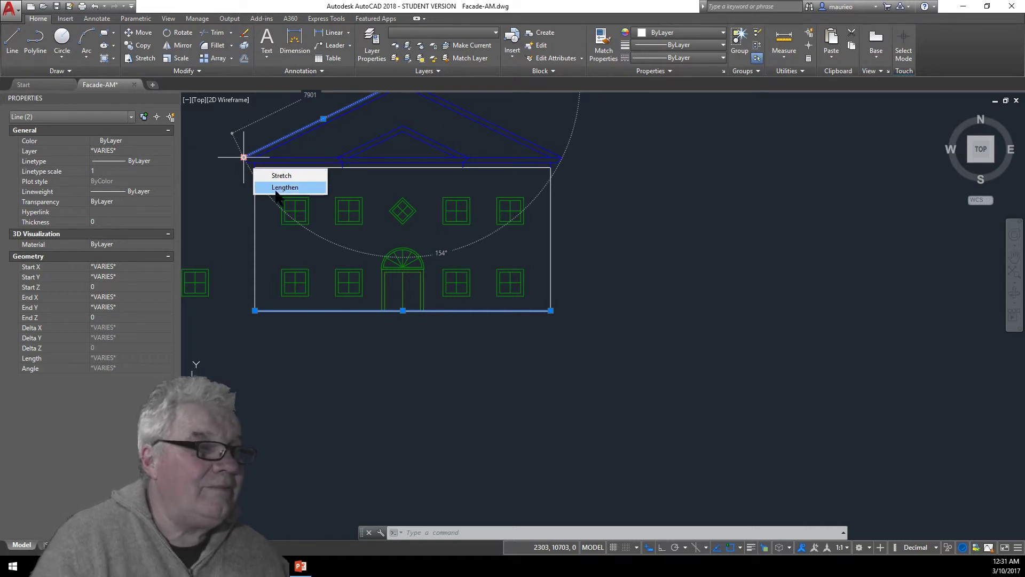
scroll(306, 233, "down", 2)
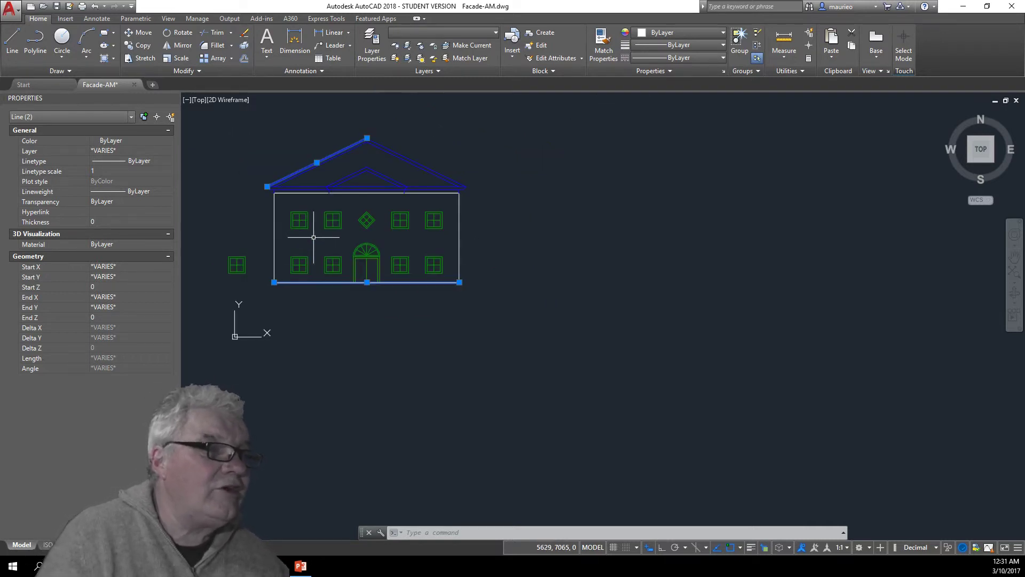
scroll(273, 209, "up", 4)
scroll(256, 181, "down", 2)
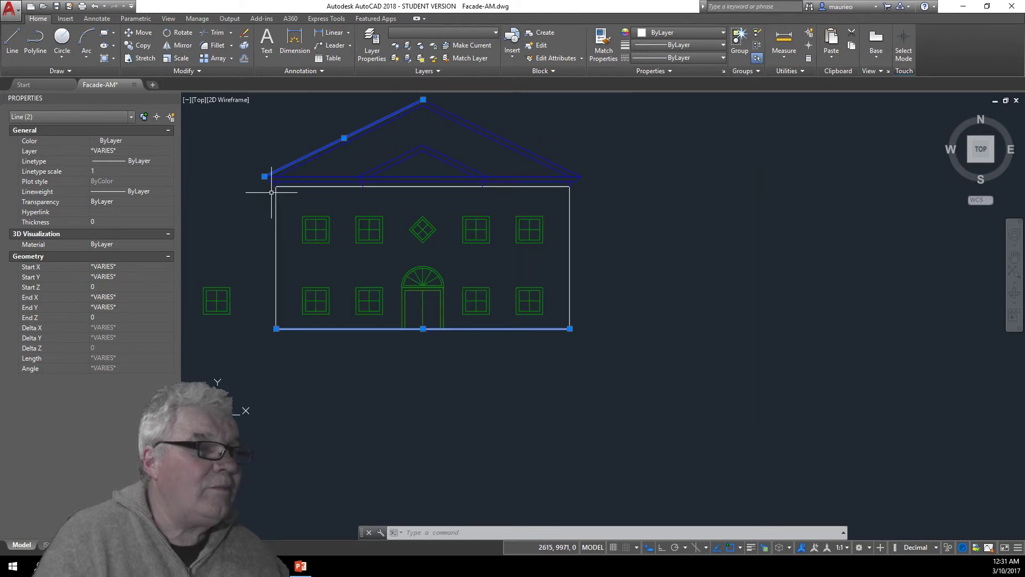
middle_click_drag(277, 197, 345, 288)
scroll(355, 293, "up", 2)
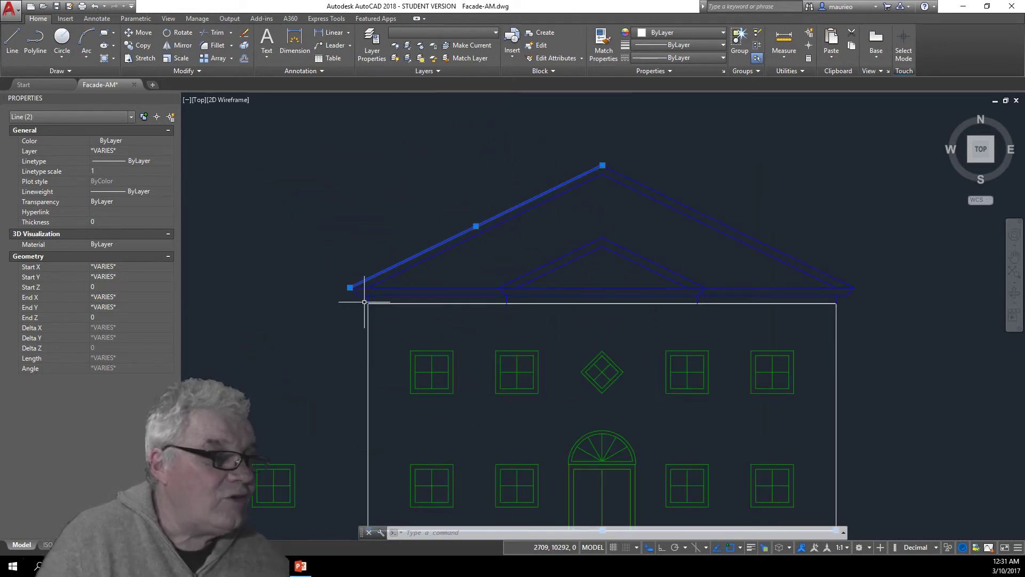
mouse_move(349, 287)
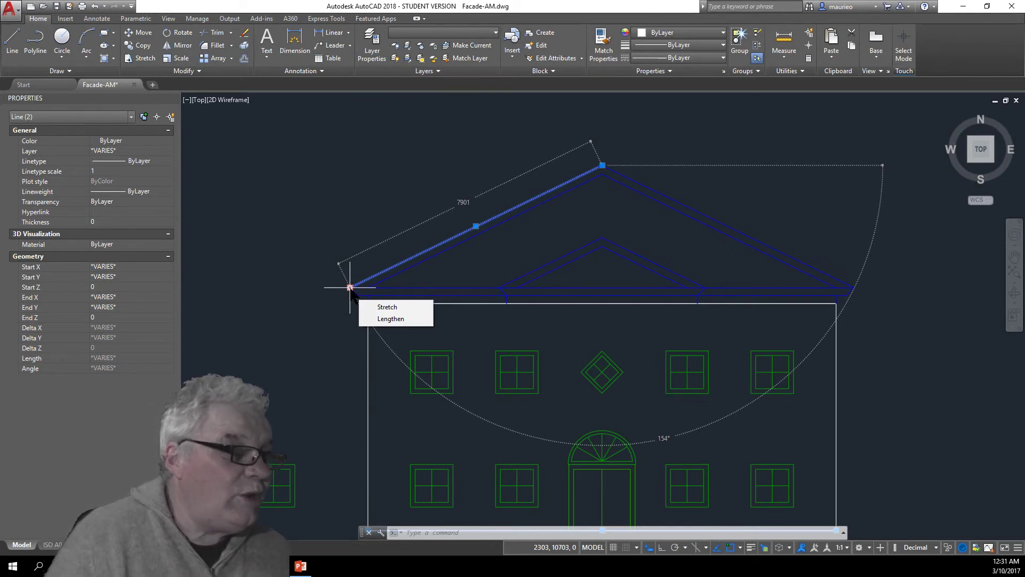
key("Escape")
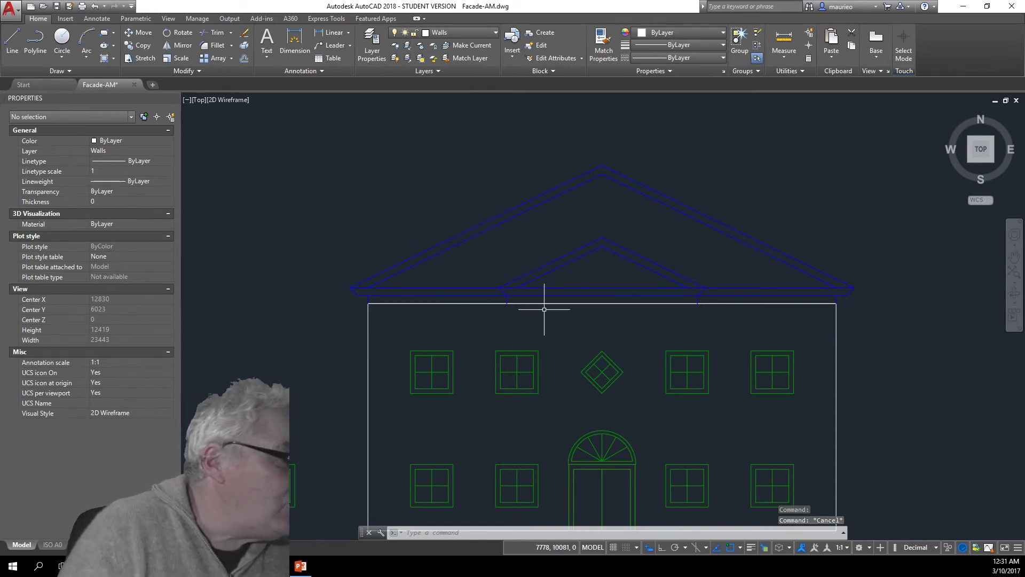
- Erase the loose square window block sitting left of the building
scroll(550, 305, "up", 2)
scroll(548, 308, "down", 4)
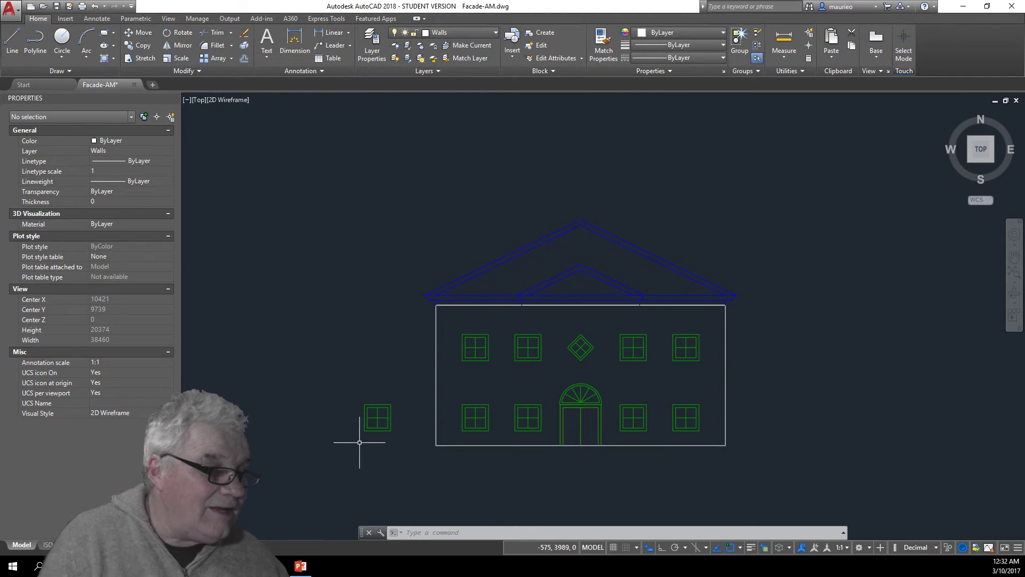
left_click(372, 430)
key("Delete")
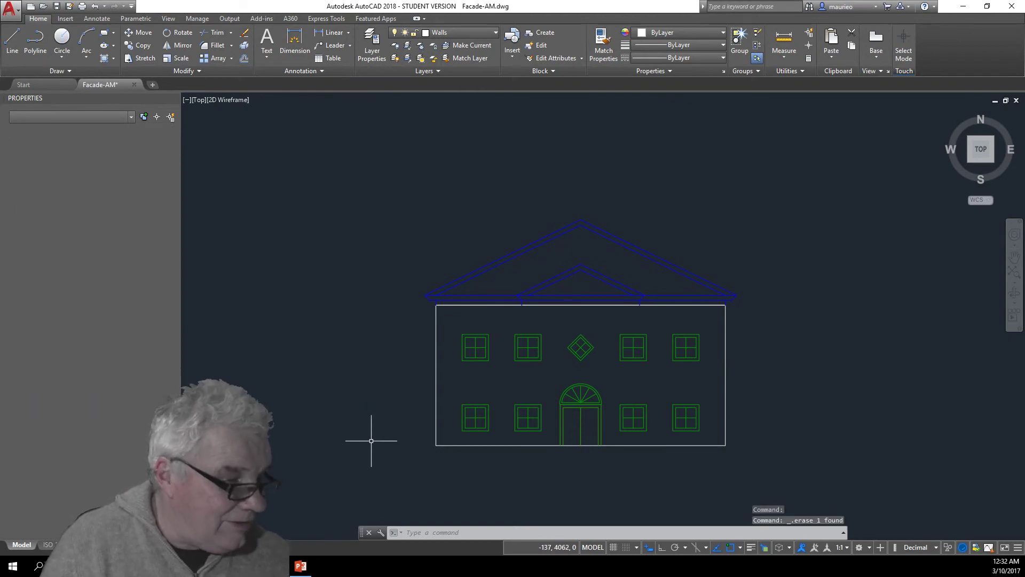